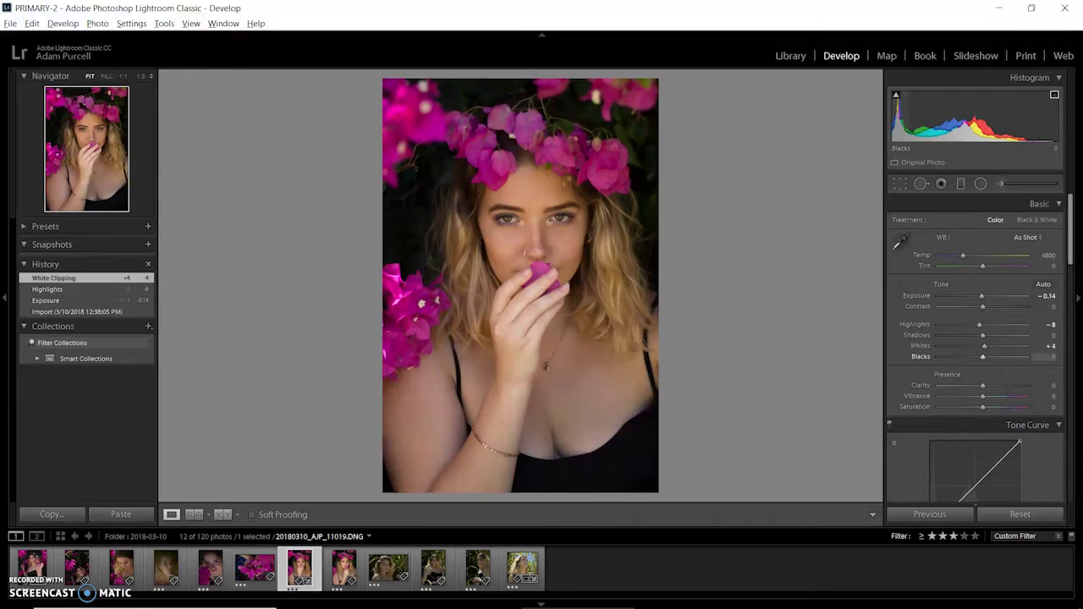
Set the photo's Blacks to +17, Shadows to -6 and Exposure to -0.12.
mouse_move(907, 119)
left_mouse_down()
mouse_move(895, 119)
mouse_move(920, 118)
mouse_move(913, 111)
left_mouse_up()
left_click_drag(983, 335, 975, 335)
left_click_drag(921, 119, 974, 102)
Compare the edited photo with its before version several times, and set Exposure back to 0.00.
key("backslash")
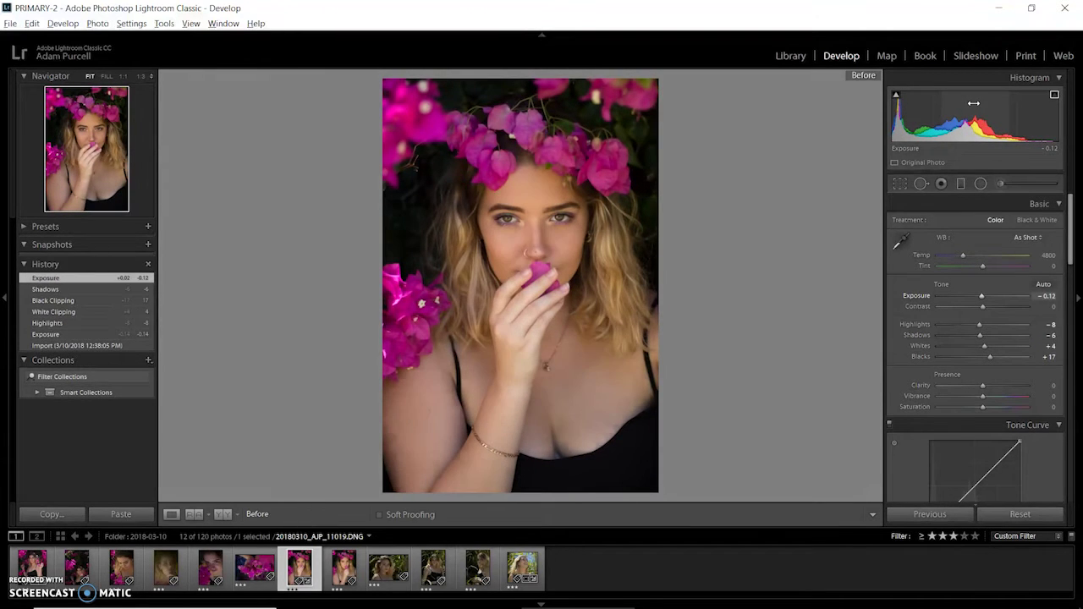
key("backslash")
key("backslash")
key("backslash")
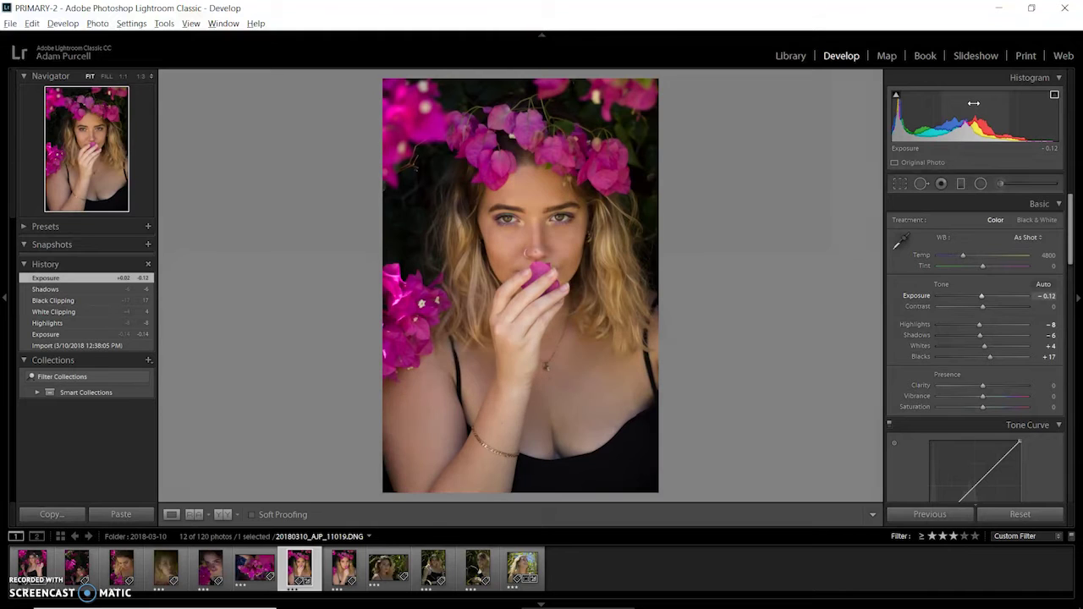
key("backslash")
key("backslash")
left_click_drag(973, 106, 978, 106)
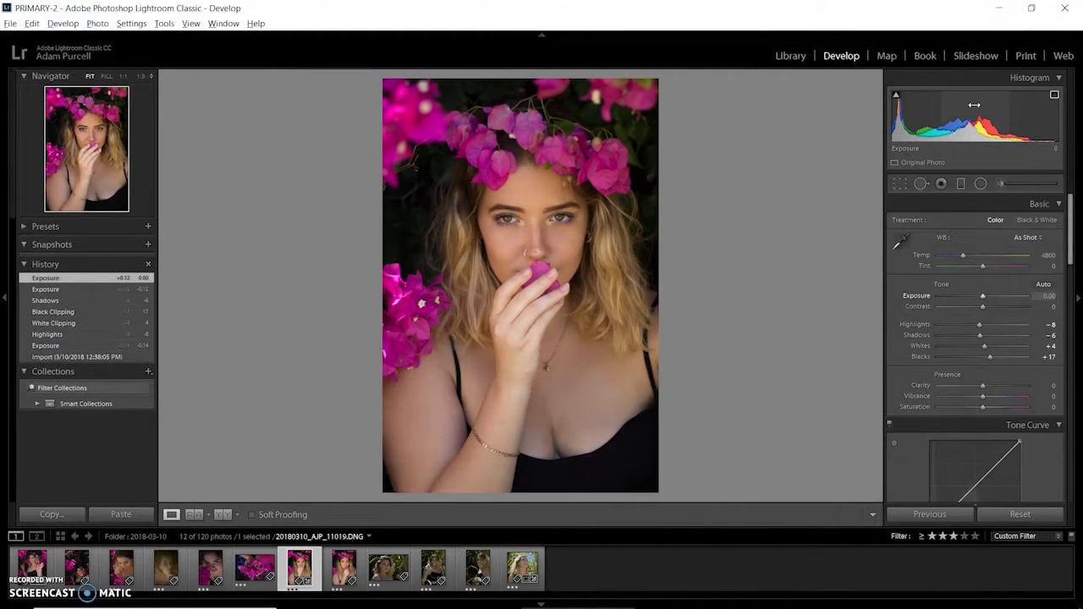
Try shifting the white balance Temp and Tint, and undo the Tint change.
left_click_drag(964, 254, 983, 269)
key("ctrl+z")
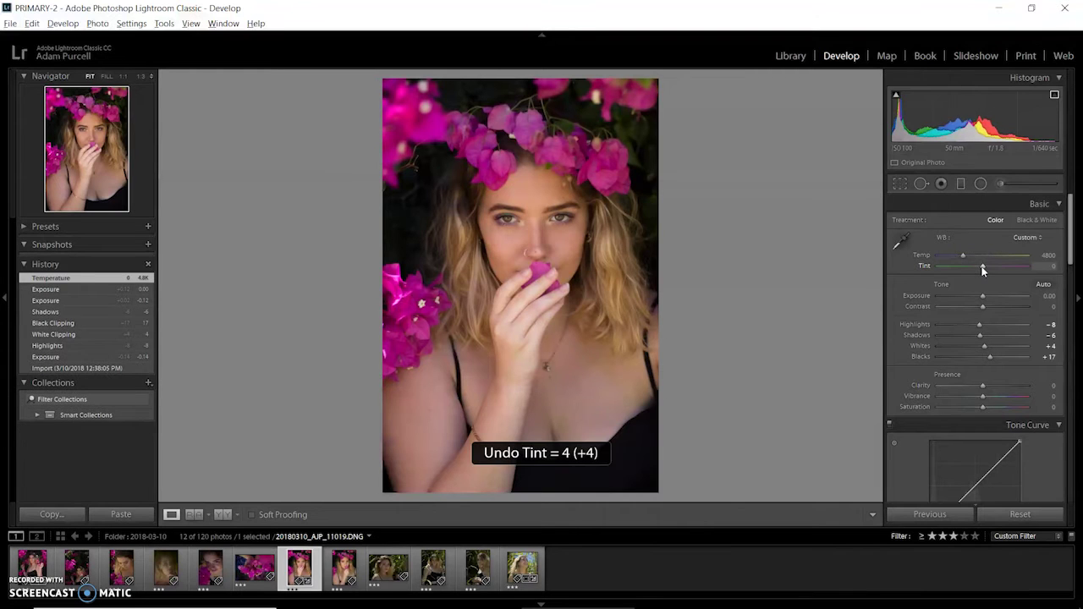
Set Contrast to +11, Clarity to +18 and Saturation to +5.
scroll(1071, 263, "down", 2)
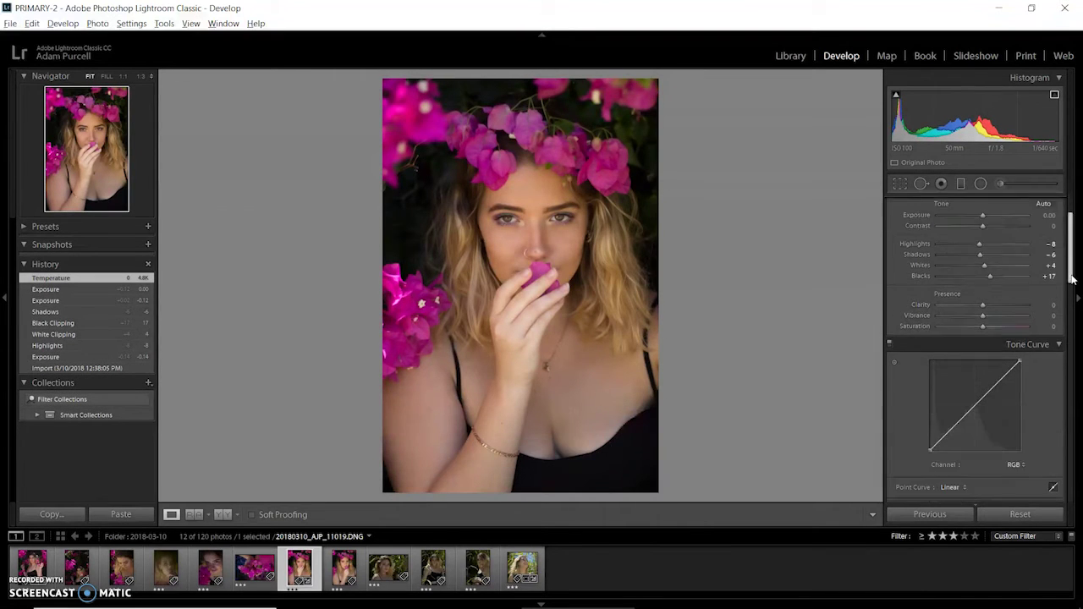
left_click_drag(988, 271, 988, 275)
mouse_move(982, 358)
left_mouse_down()
mouse_move(994, 332)
mouse_move(984, 379)
left_mouse_up()
Add shadow, midtone and highlight points to the RGB tone curve and lift its black point to about 4.7%.
scroll(948, 406, "down", 1)
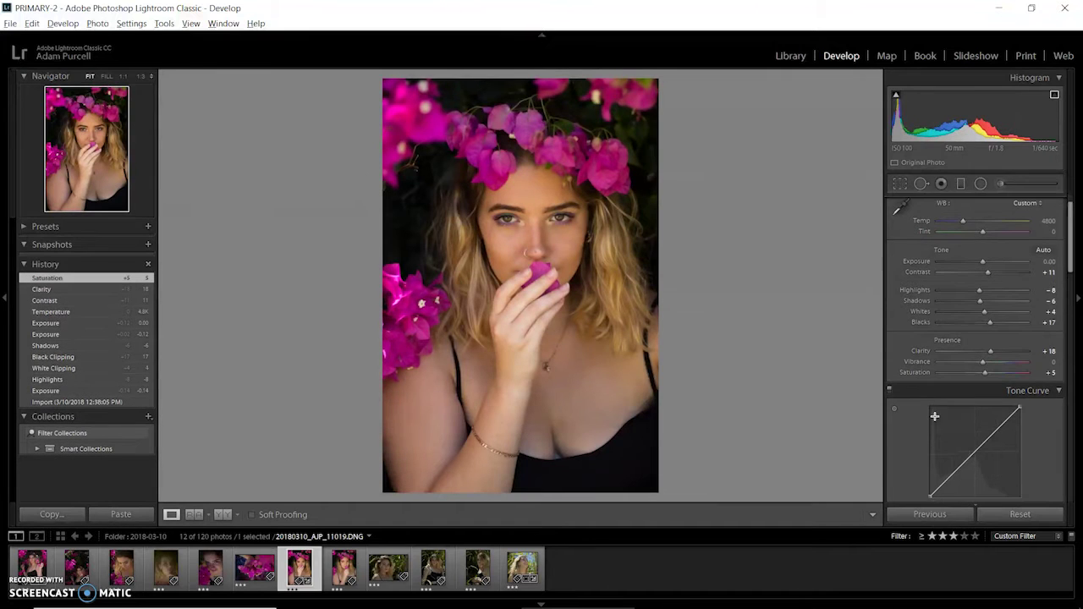
scroll(931, 423, "down", 3)
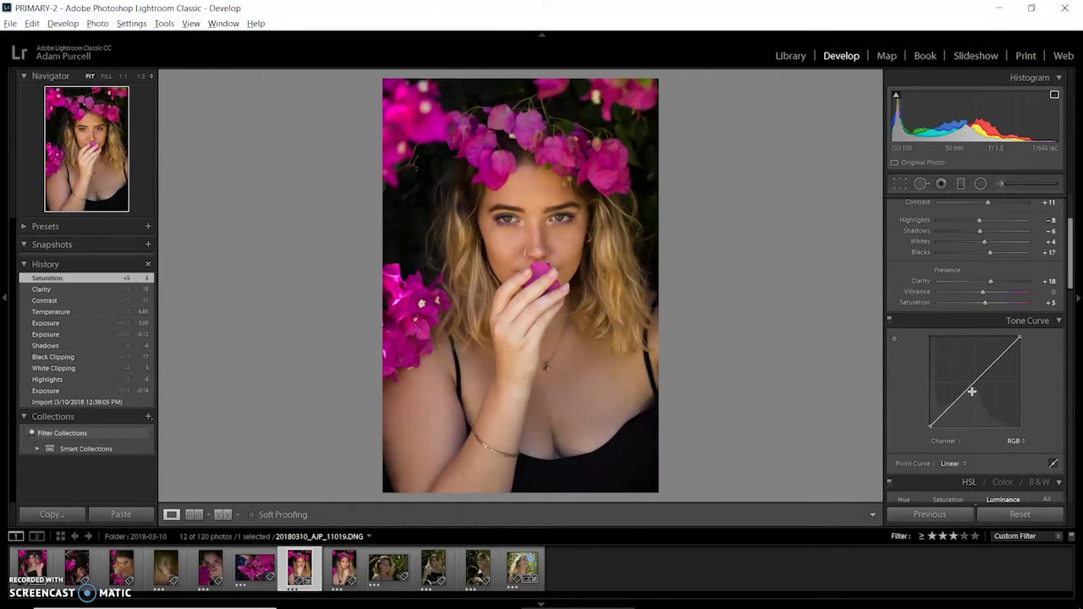
left_click_drag(976, 383, 1000, 359)
left_click_drag(949, 409, 1006, 354)
key("ctrl+z")
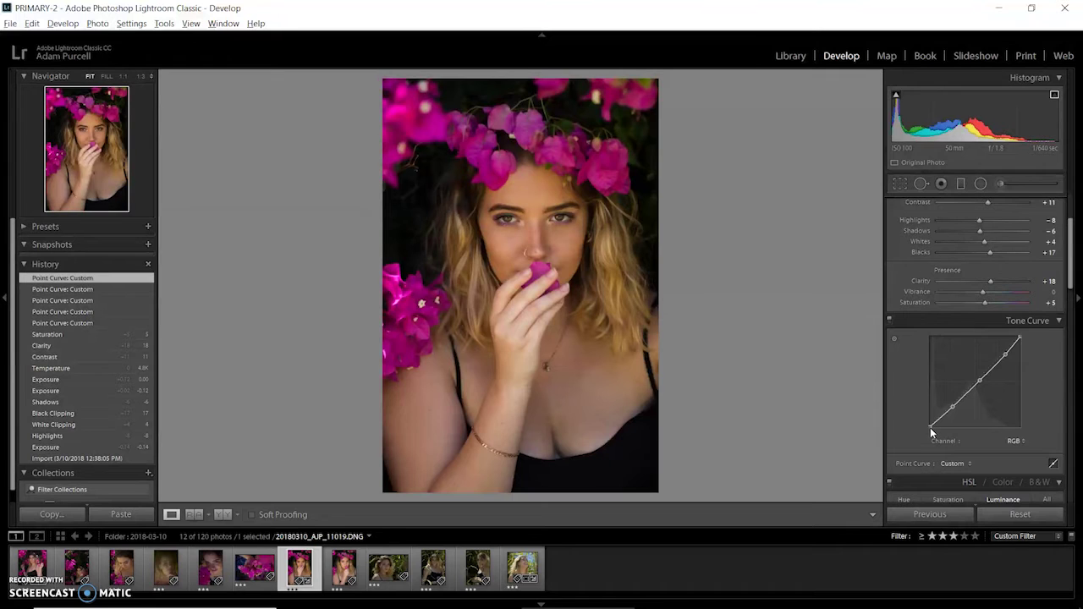
left_click_drag(923, 425, 921, 427)
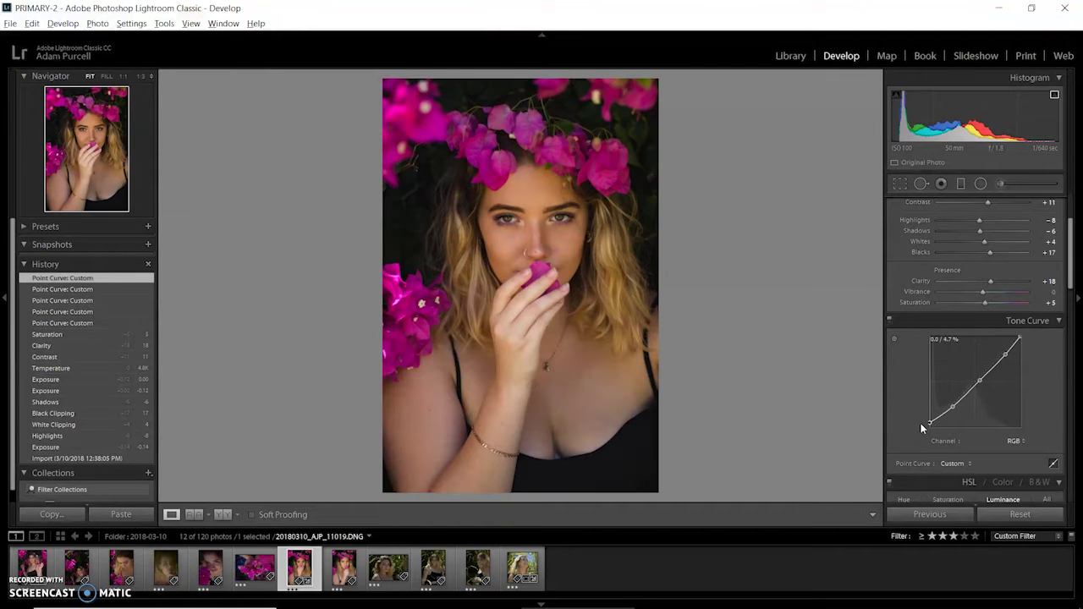
Compare the photo with and without the tone curve adjustment.
left_click(888, 319)
left_click(889, 319)
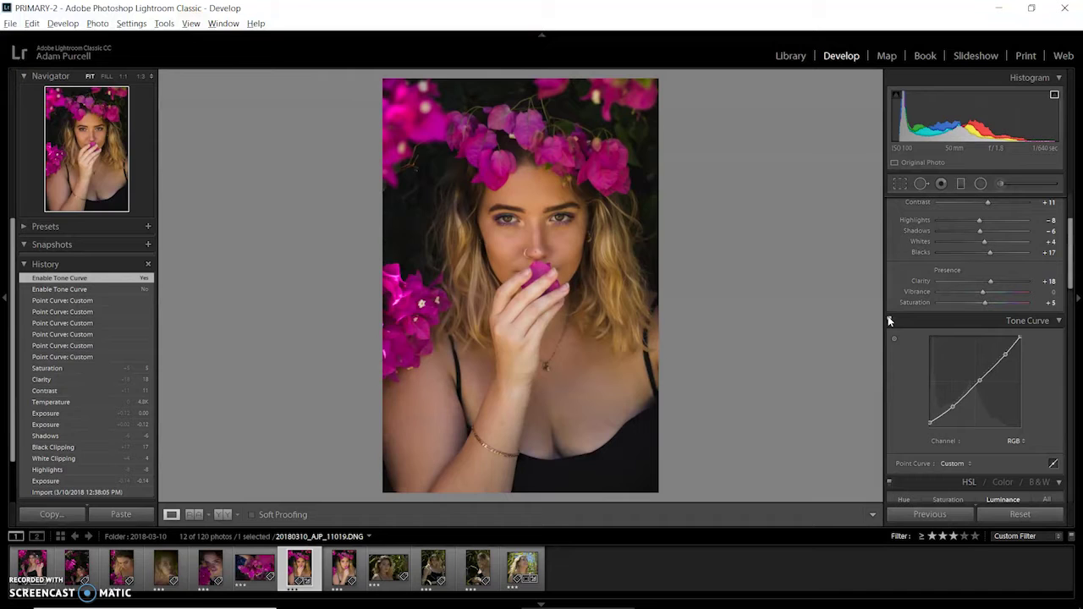
left_click(888, 319)
left_click(888, 319)
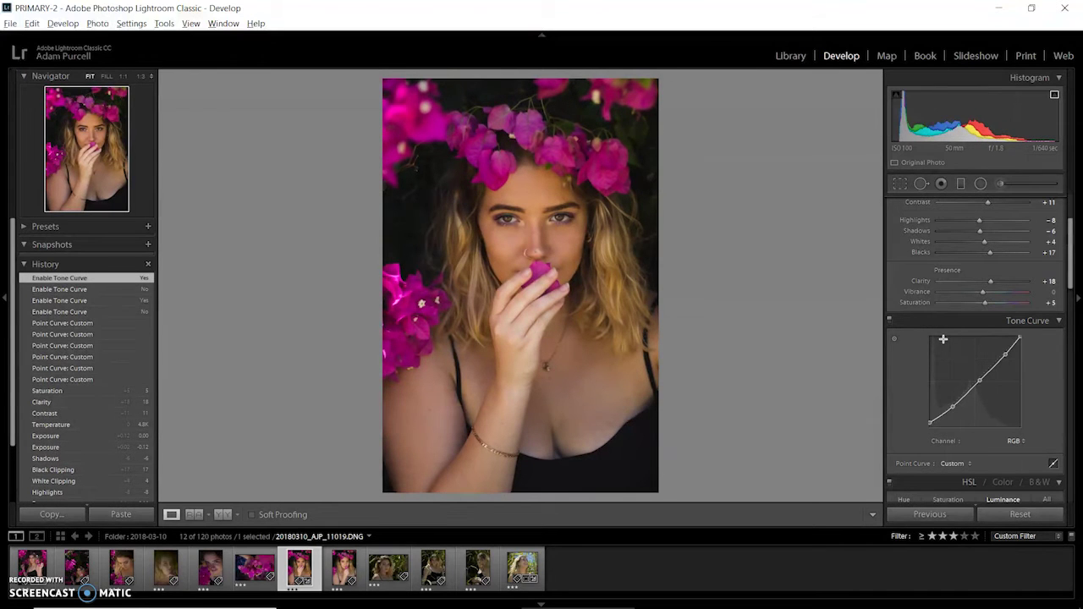
left_click(890, 318)
left_click(890, 319)
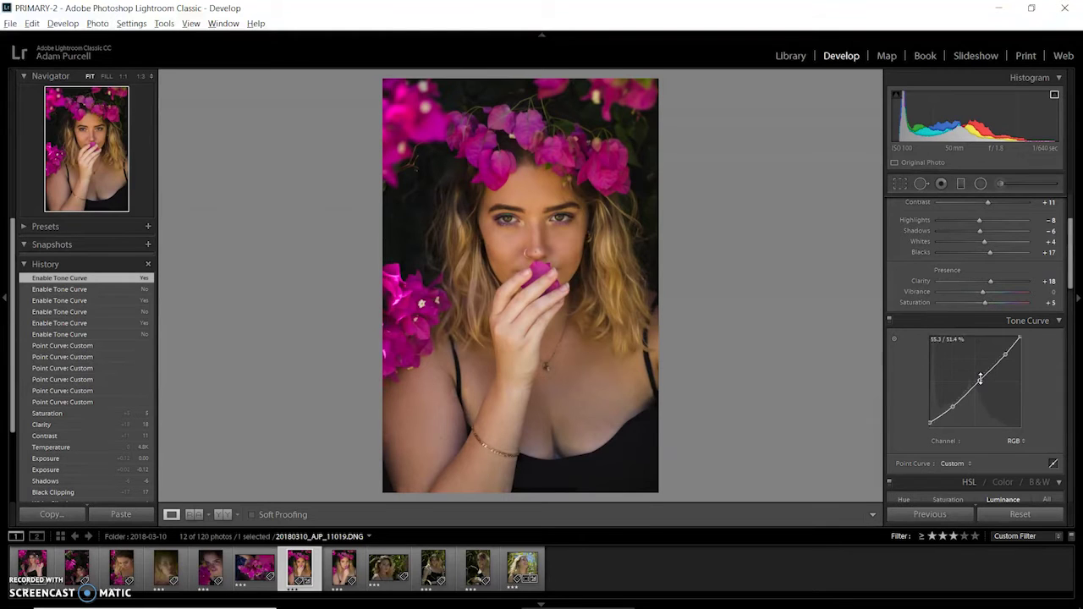
Raise the tone curve's midtone point slightly and delete its highlight point.
left_click_drag(979, 381, 979, 378)
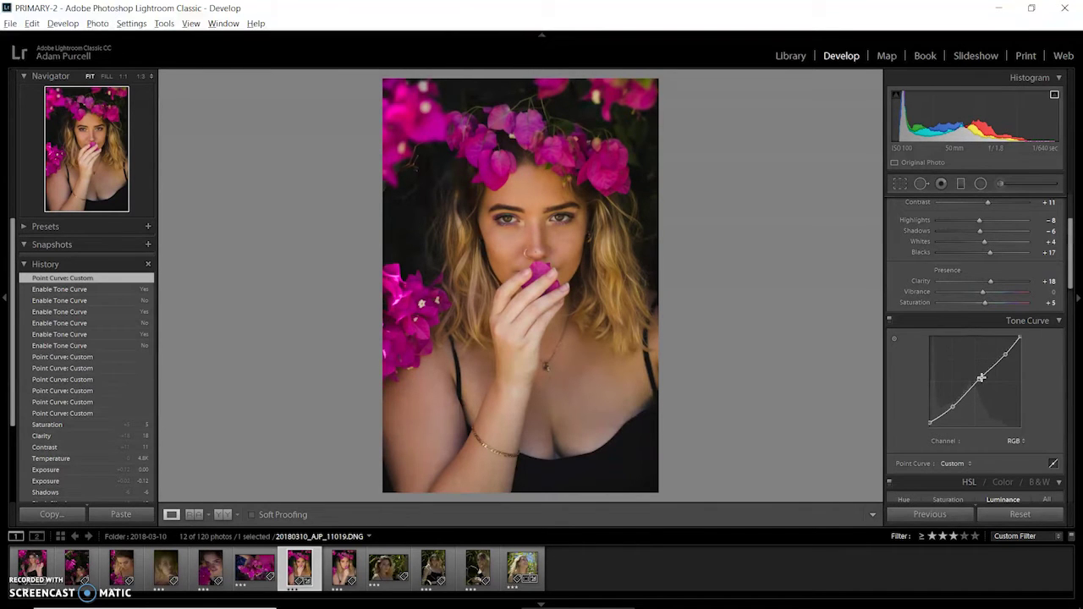
right_click(979, 379)
left_click(990, 389)
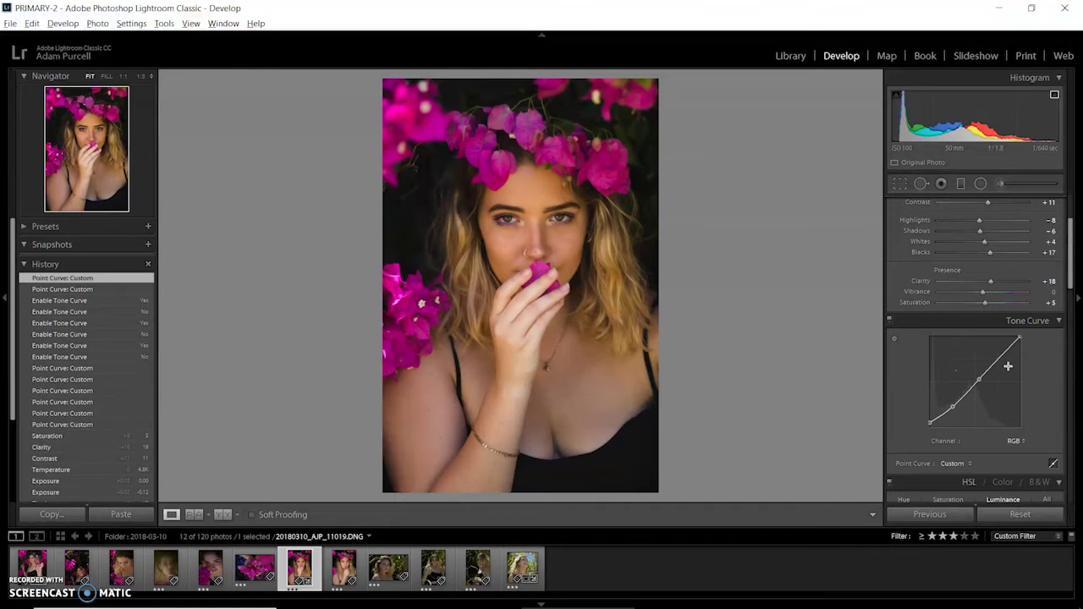
key("ctrl+z")
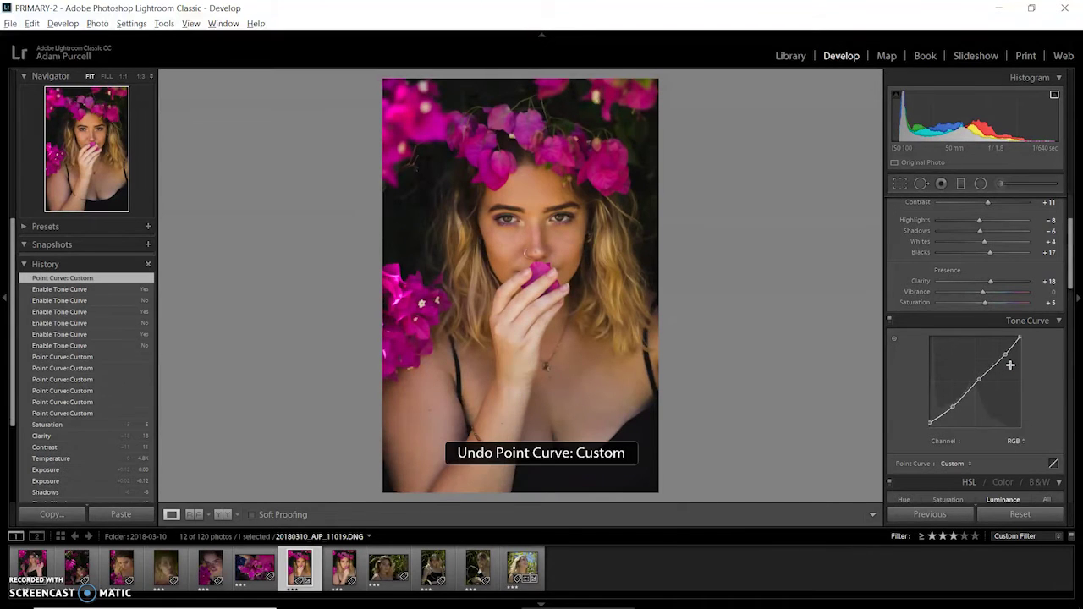
key("ctrl+y")
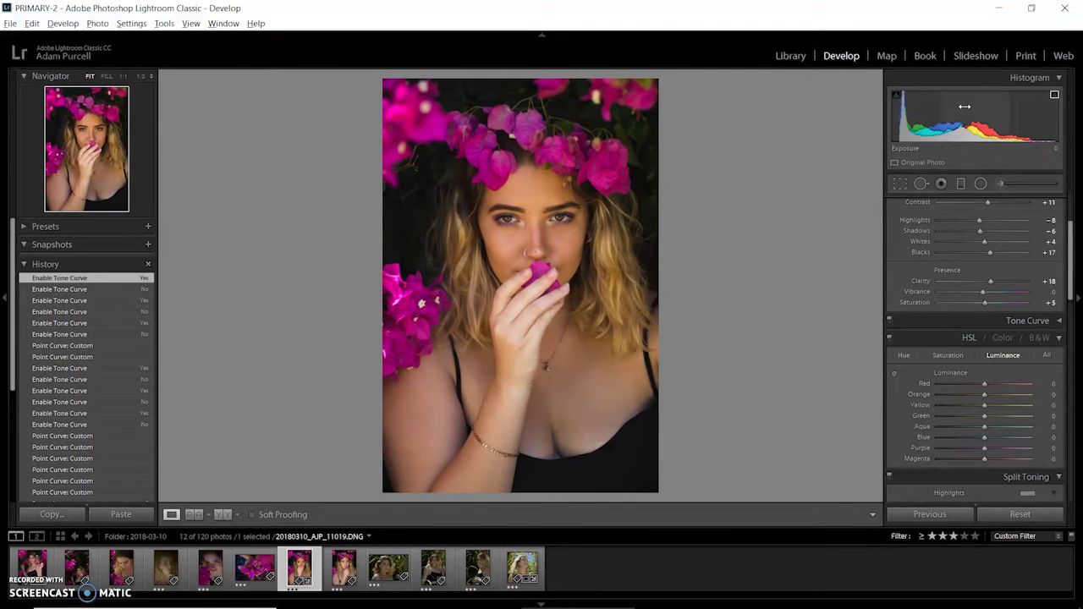
Raise Shadows to +10 and compare the photo with its before version.
left_click_drag(929, 114, 935, 109)
key("backslash")
key("backslash")
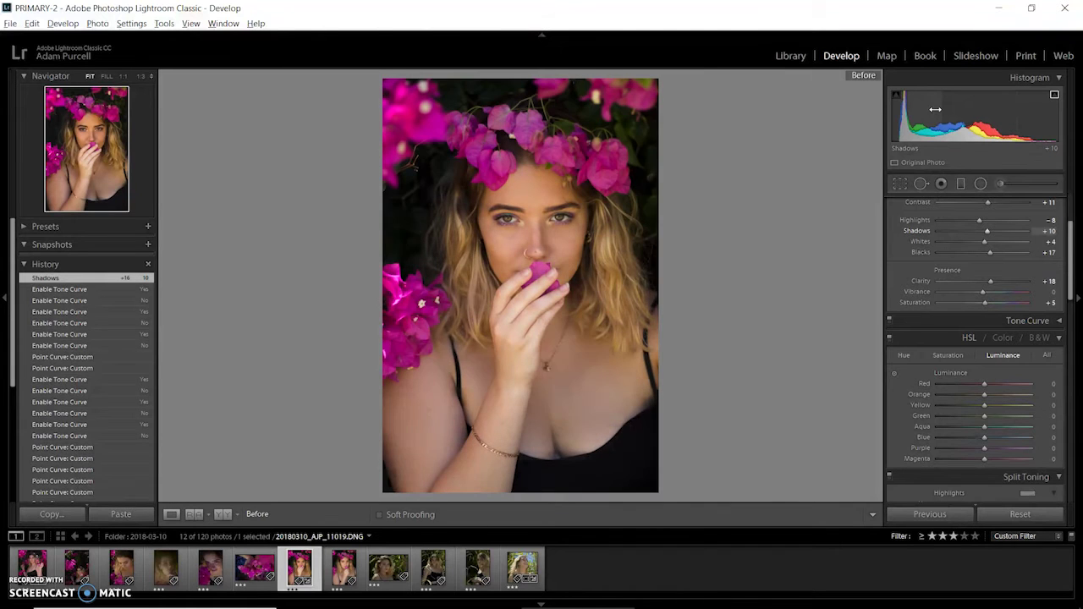
key("backslash")
key("backslash")
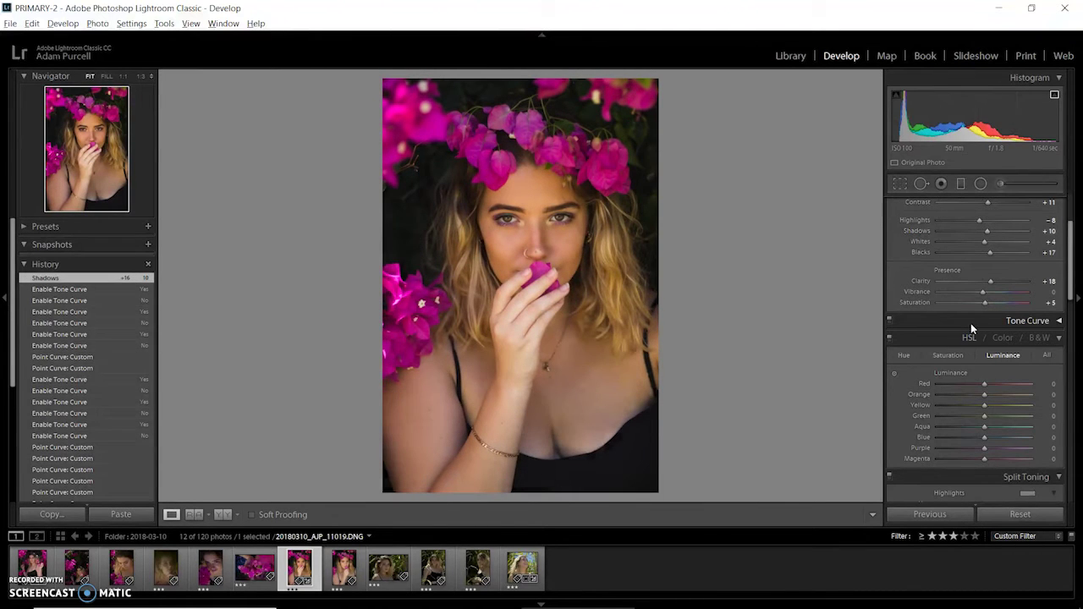
Remove the shadow point from the tone curve, reposition the midtone point near the center, and compare the photo with the curve off and on.
left_click(904, 323)
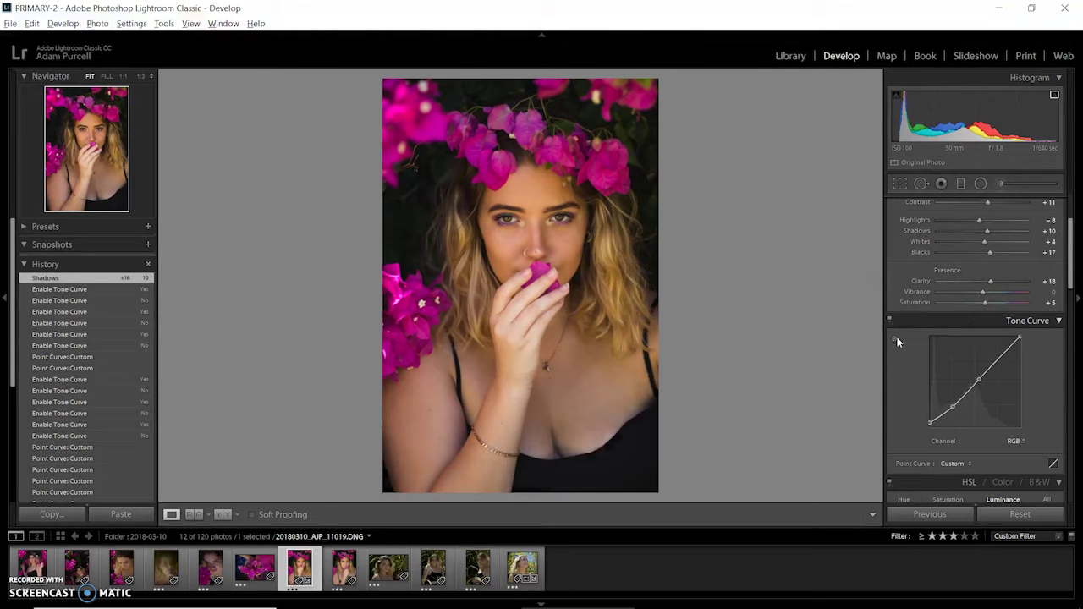
left_click(974, 385)
left_click_drag(974, 383, 974, 382)
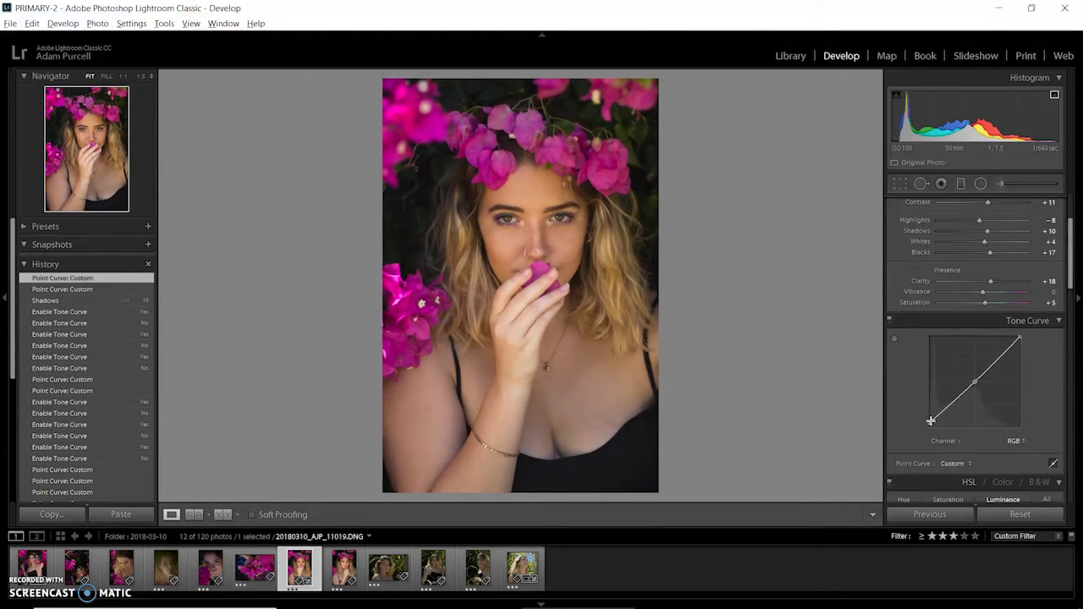
left_click(889, 321)
left_click(889, 320)
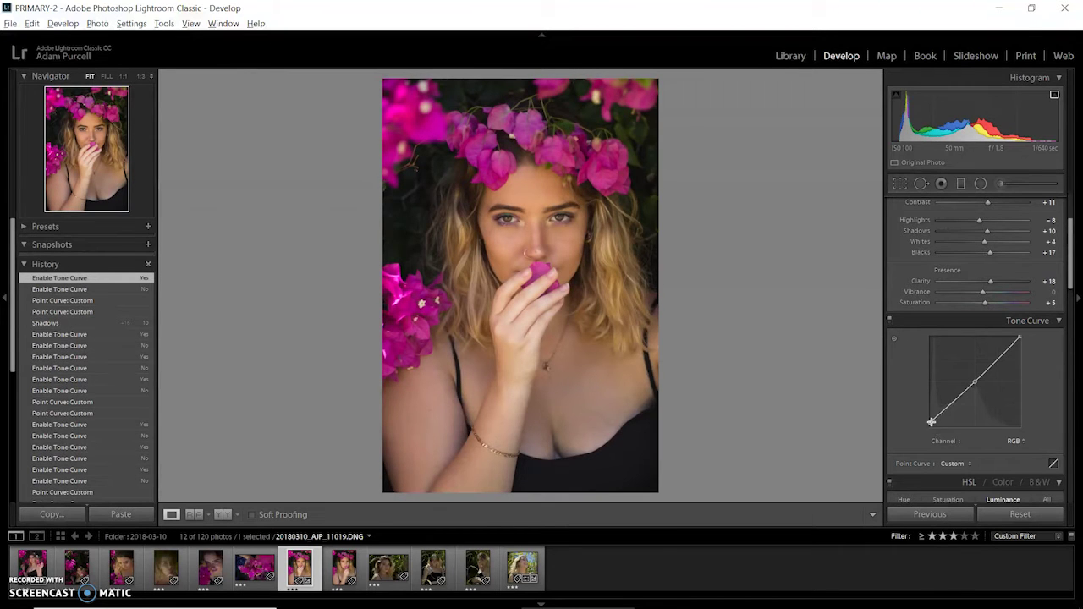
Lift the tone curve's black point slightly and check the photo with the curve disabled and enabled.
mouse_move(929, 423)
left_mouse_down()
mouse_move(926, 432)
mouse_move(928, 421)
left_mouse_up()
left_click(889, 320)
left_click(889, 321)
left_click(889, 321)
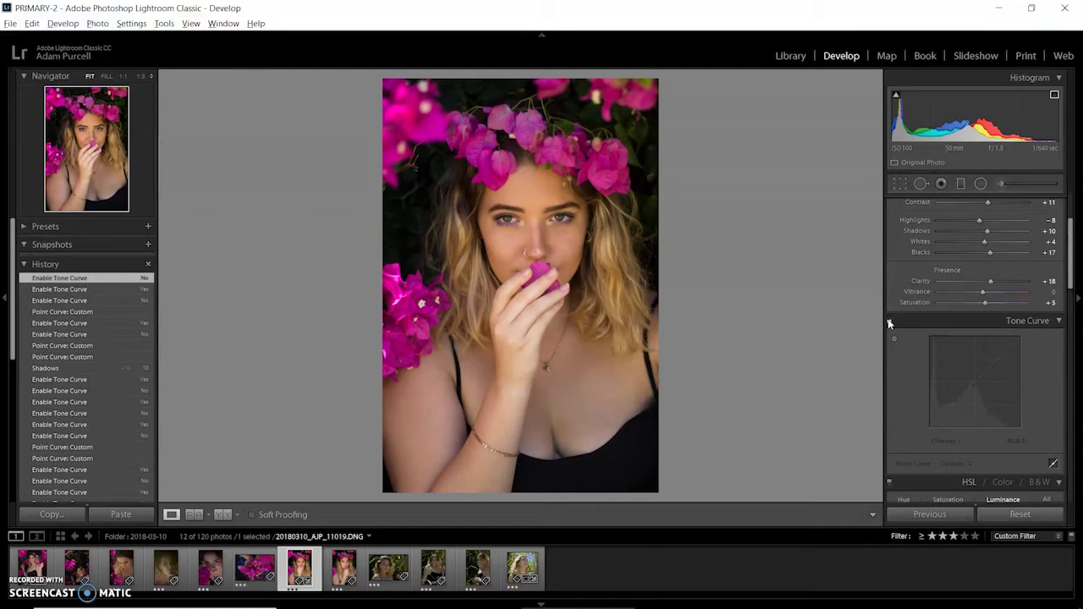
left_click(889, 320)
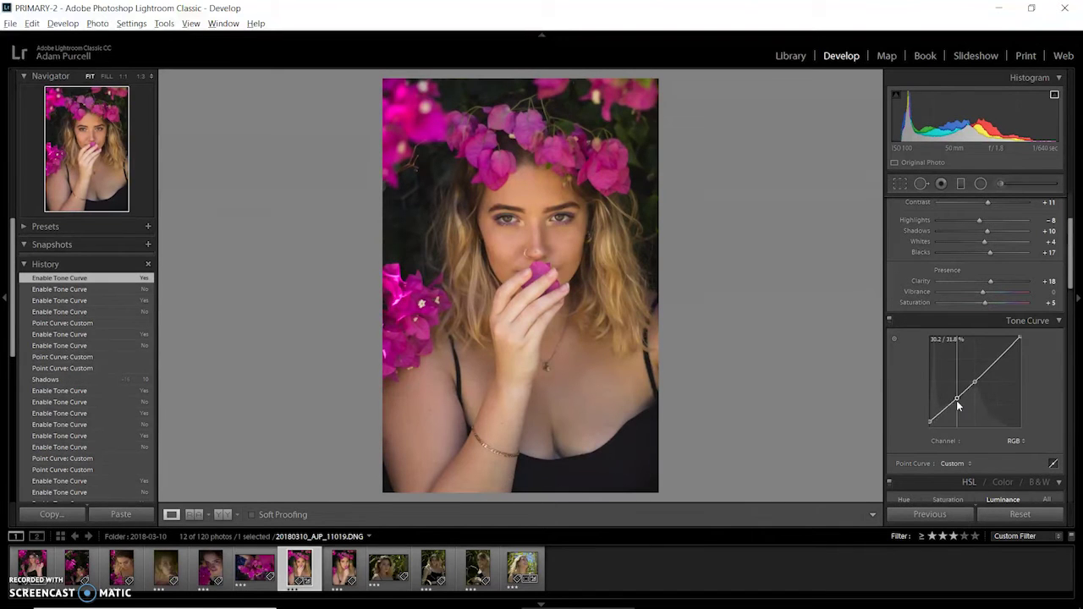
Add a shadow point to the tone curve at about 23.1 / 23.8% and set Shadows to -1.
left_click_drag(958, 406, 949, 406)
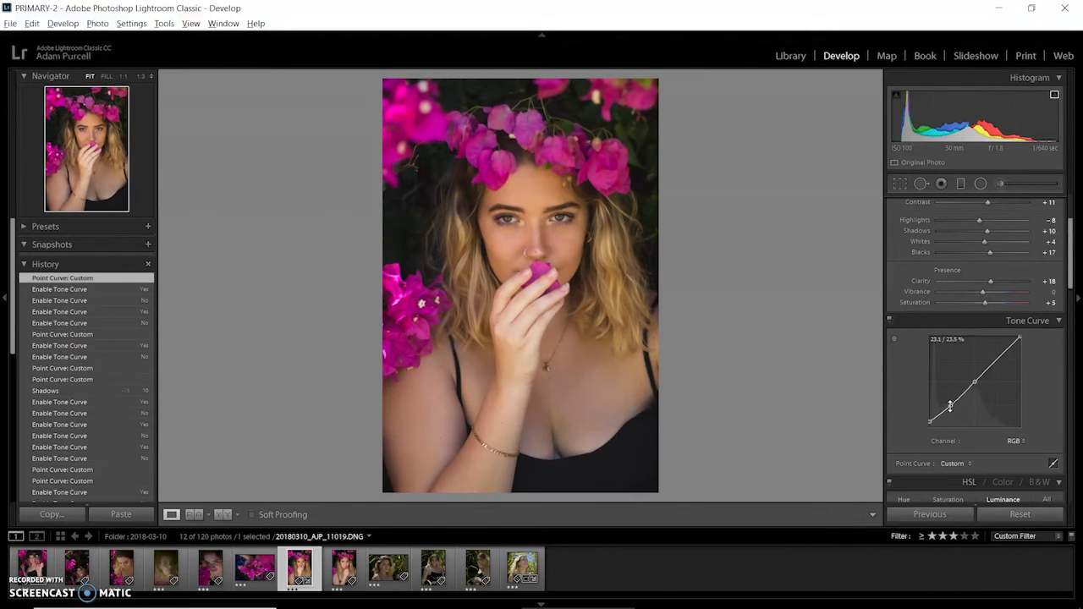
left_click(888, 319)
In Camera Calibration, set the Blue Primary Hue to -10 and Saturation to -11.
scroll(923, 315, "down", 8)
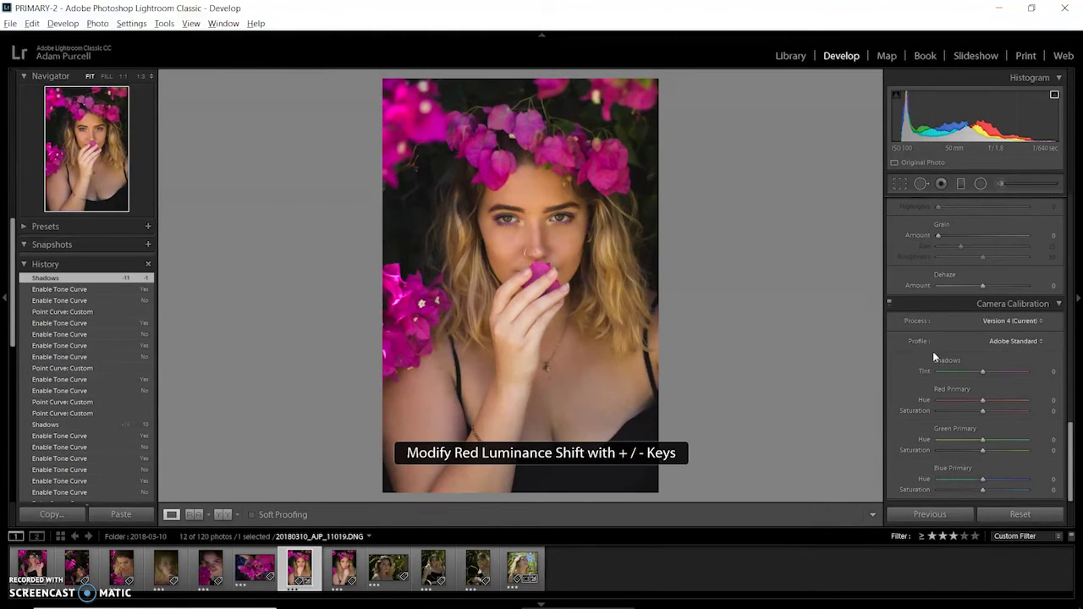
left_click_drag(982, 480, 978, 505)
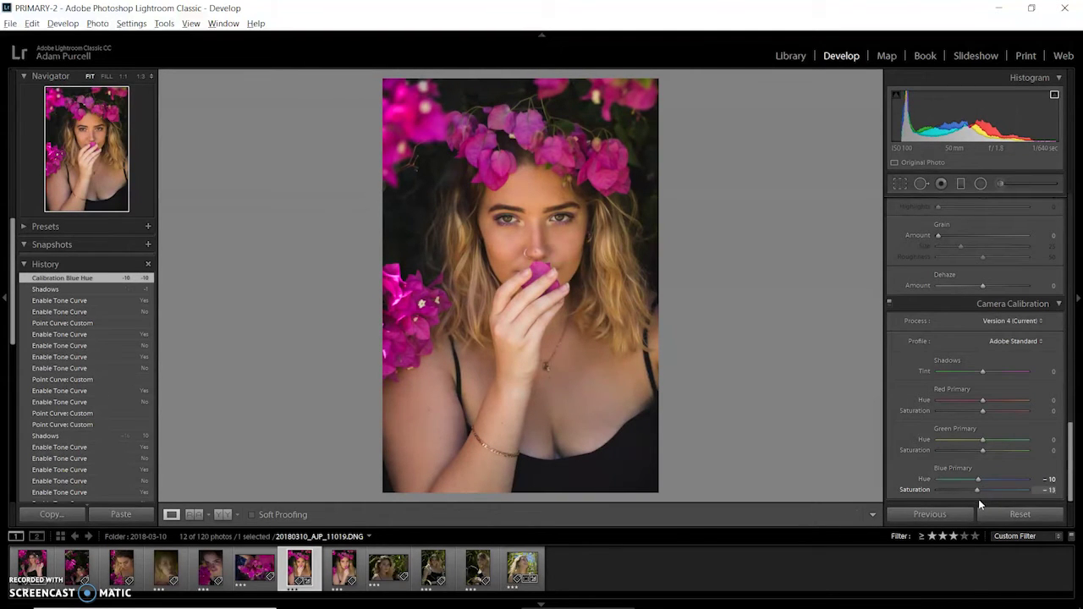
Set the calibration's Green Primary Hue to about +35 and Saturation to -4, Red Primary Hue to +6, and compare with calibration off and on.
mouse_move(983, 440)
left_mouse_down()
mouse_move(1005, 435)
mouse_move(992, 448)
mouse_move(1000, 437)
left_mouse_up()
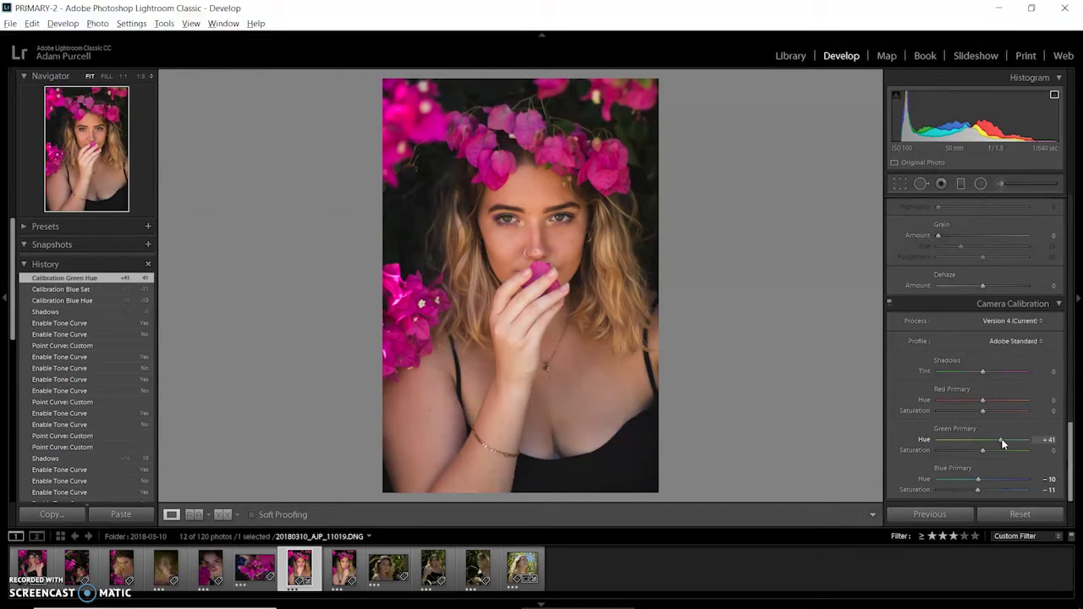
left_click_drag(999, 438, 981, 451)
left_click(888, 303)
left_click(889, 303)
left_click(888, 303)
left_click(888, 303)
Shift the HSL hues with the targeted adjustment on the skin and hair: Red +4, Orange +6, Yellow -6.
scroll(914, 301, "up", 1)
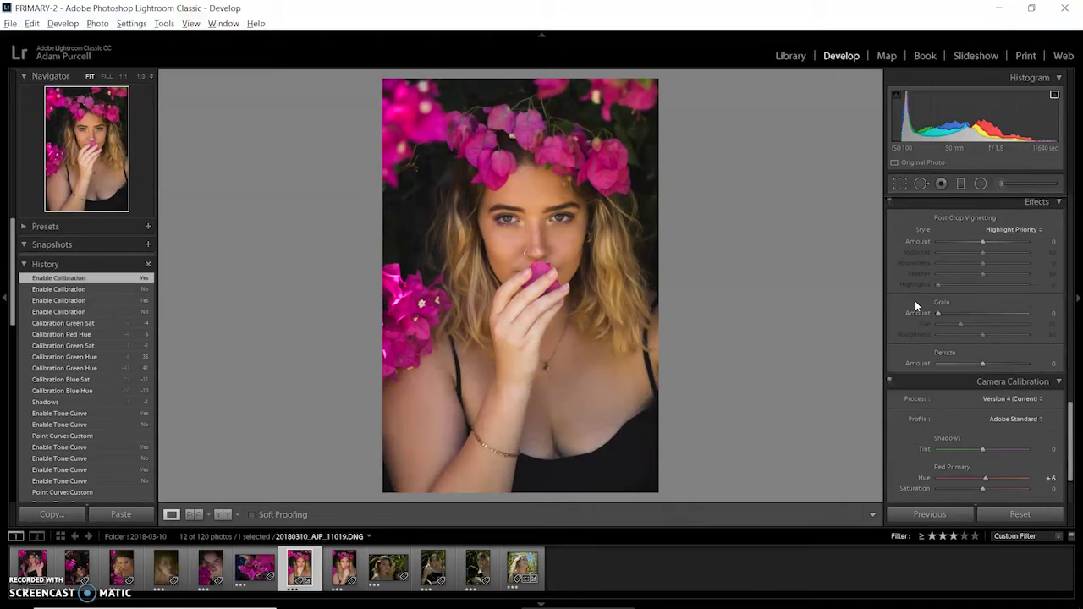
scroll(915, 300, "up", 2)
scroll(915, 300, "up", 8)
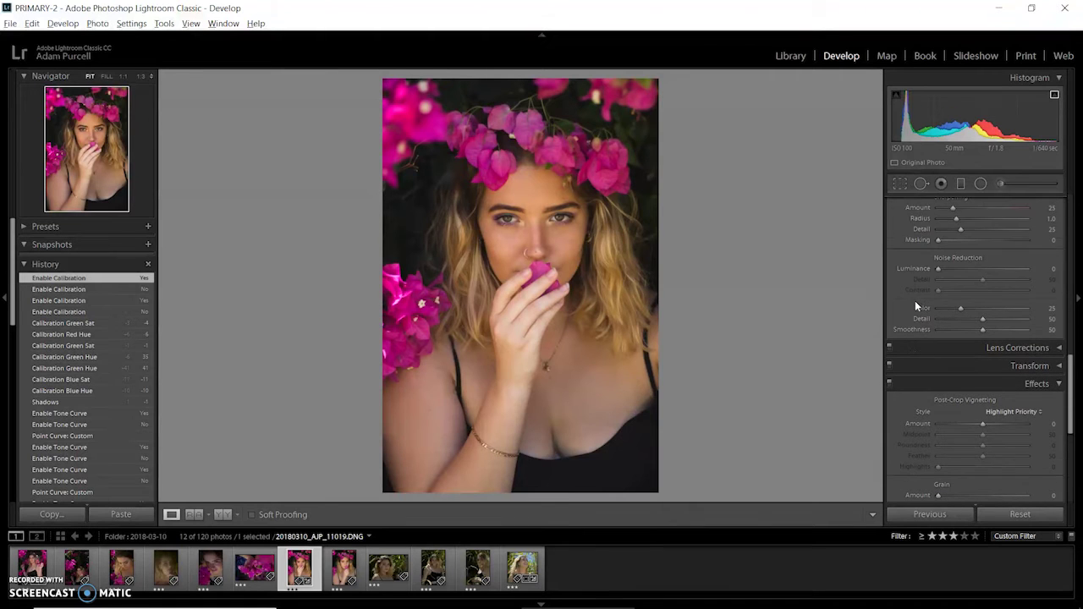
left_click(893, 292)
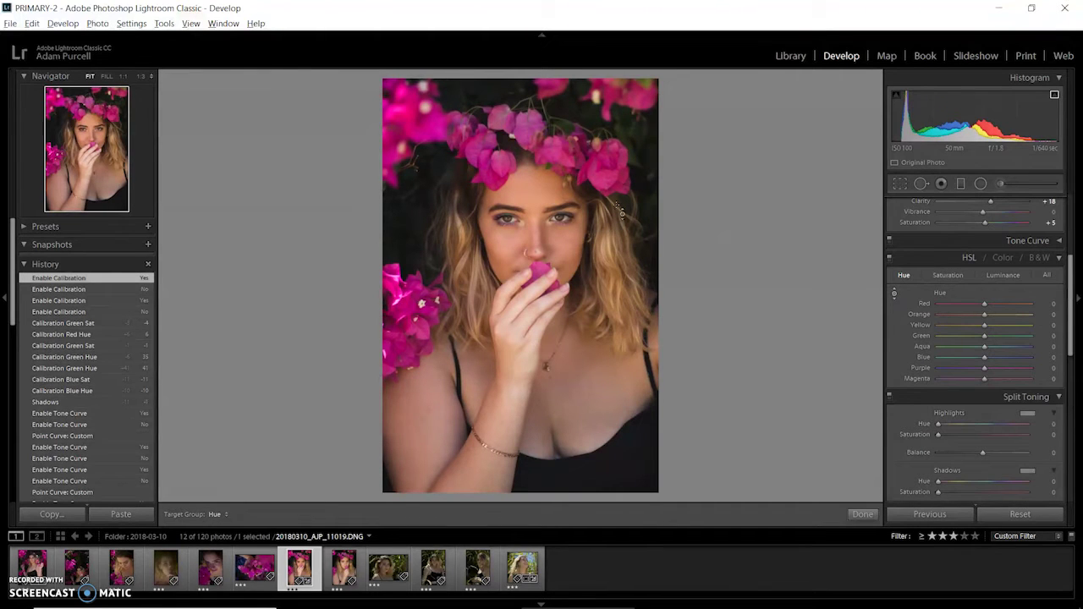
left_click_drag(524, 338, 525, 285)
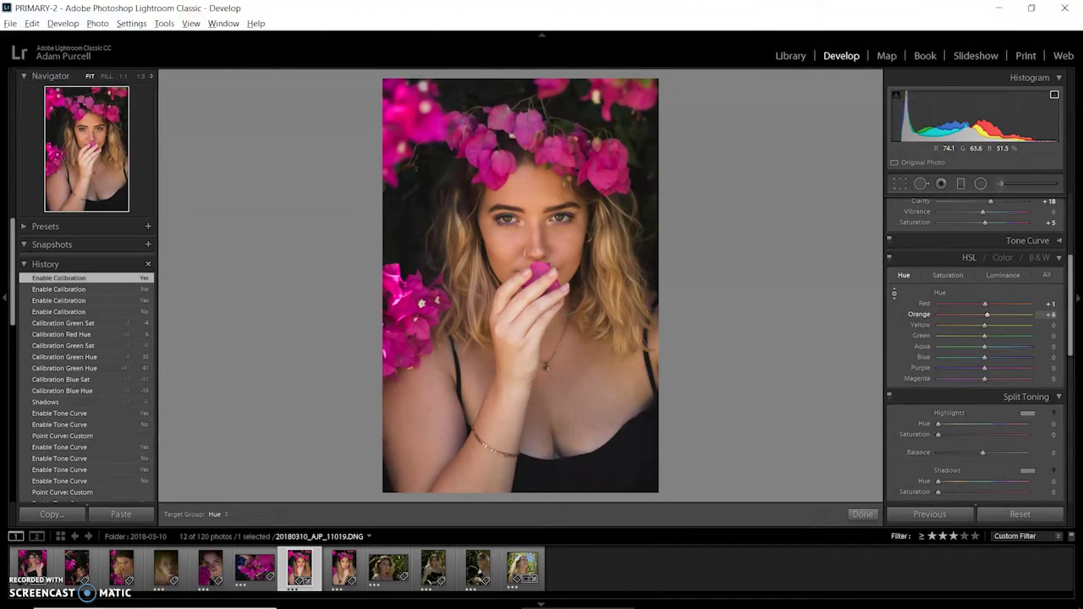
left_click_drag(526, 195, 526, 195)
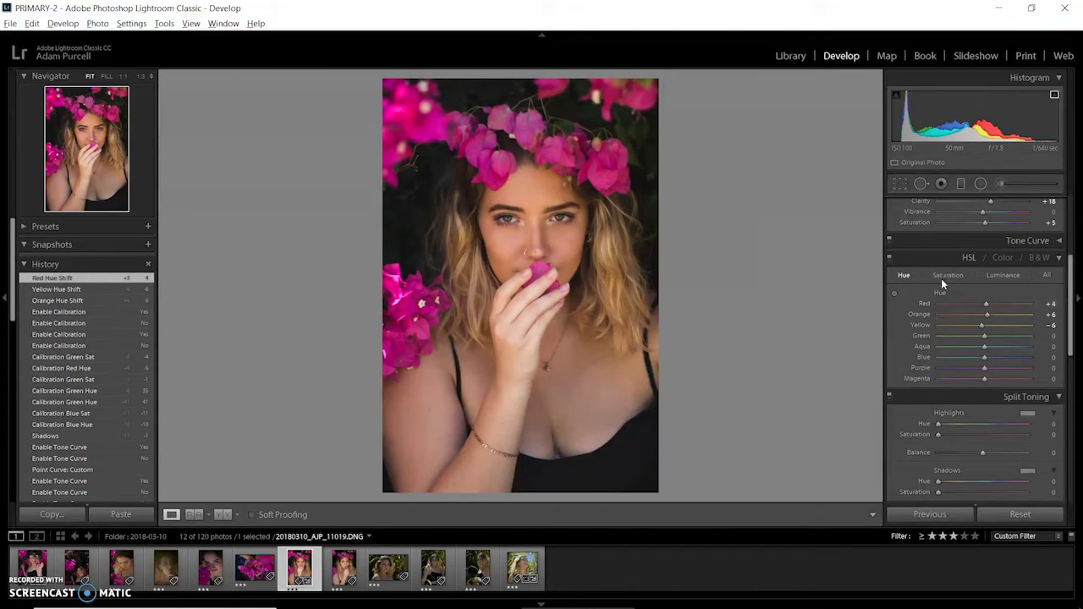
Reduce the HSL saturation with the targeted adjustment on the face: Red -2, Orange -9.
left_click(945, 277)
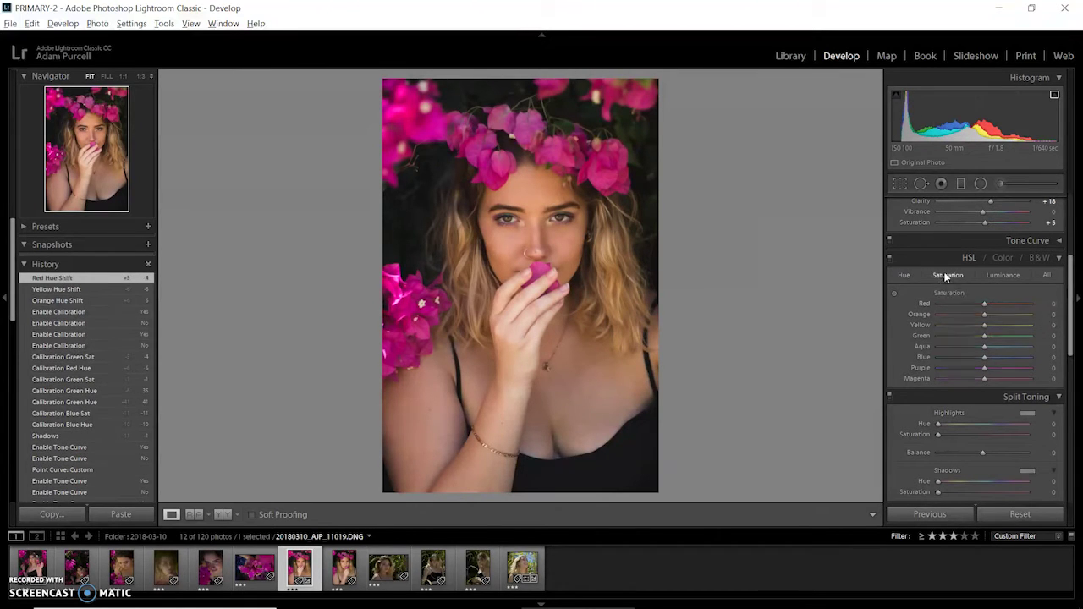
left_click(894, 293)
left_click_drag(526, 195, 527, 188)
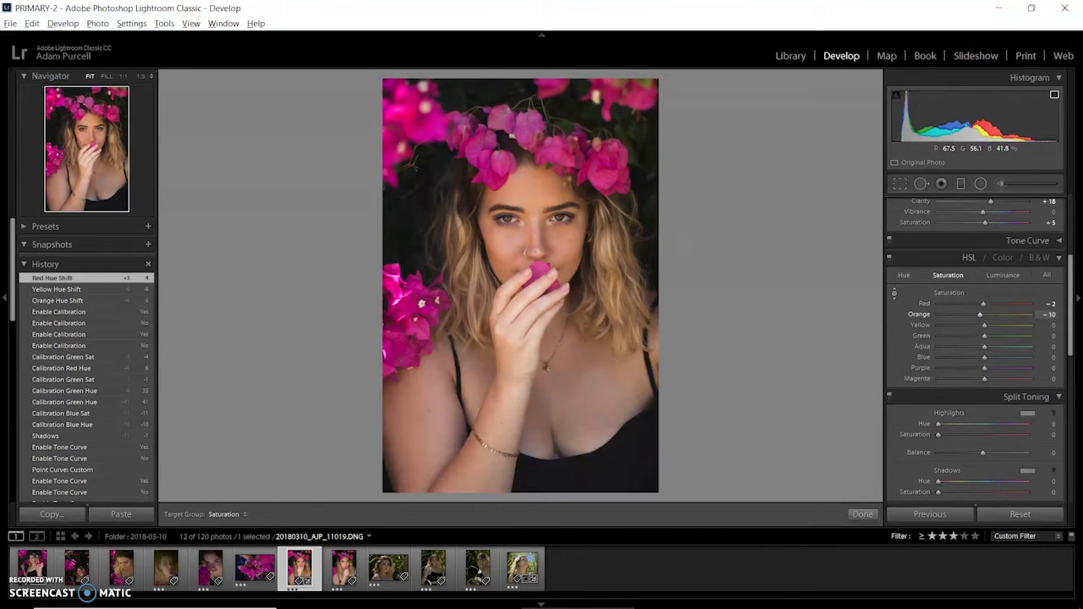
left_click_drag(546, 213, 546, 213)
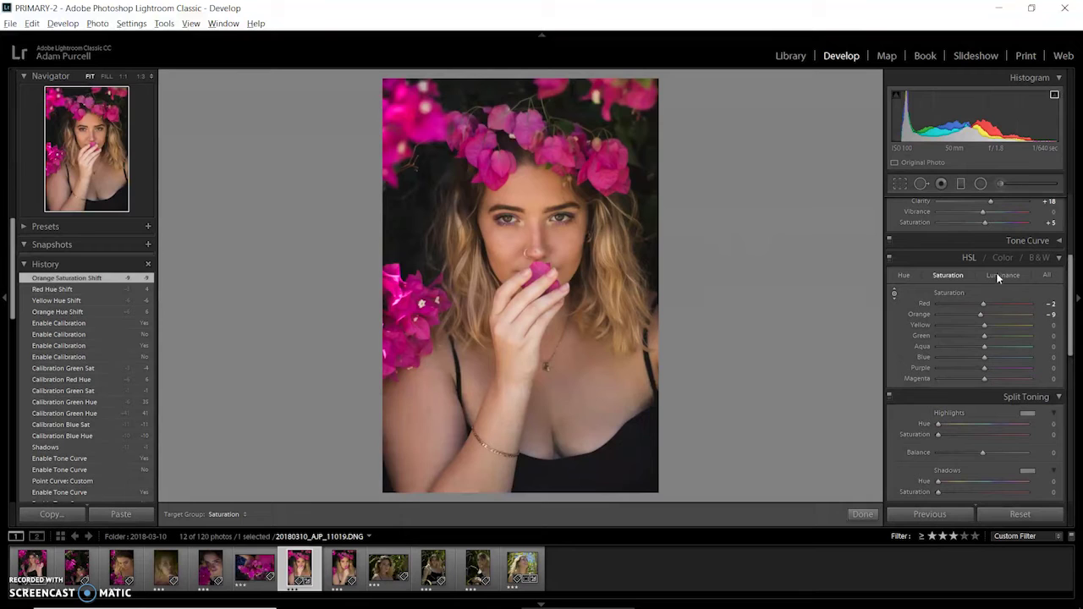
Set the HSL Green Hue to +100 and the Green Saturation to -38.
key("ctrl+alt+shift+h")
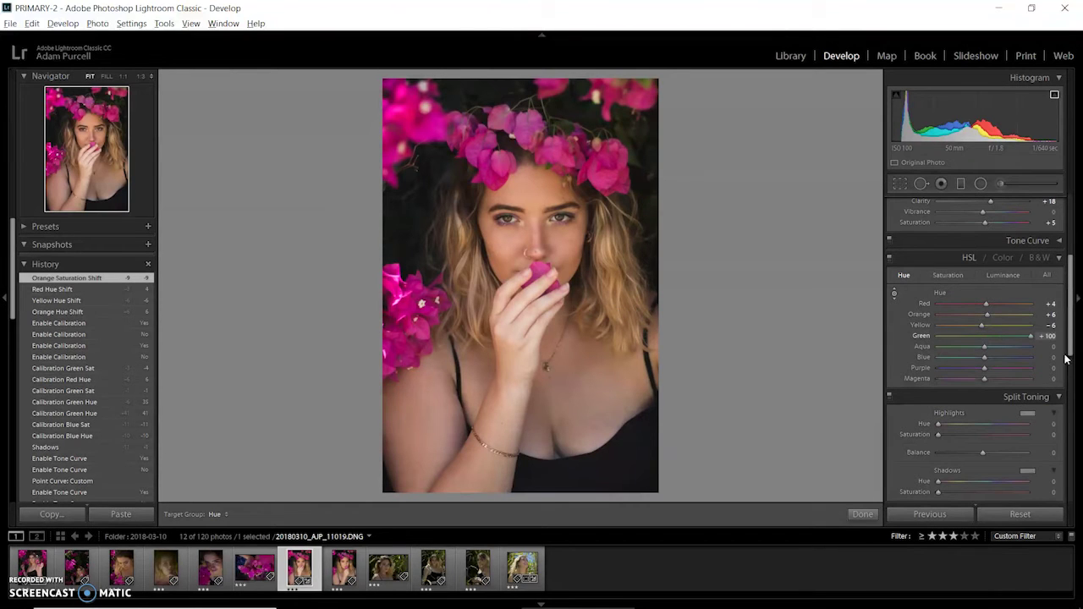
left_click_drag(1078, 360, 1079, 359)
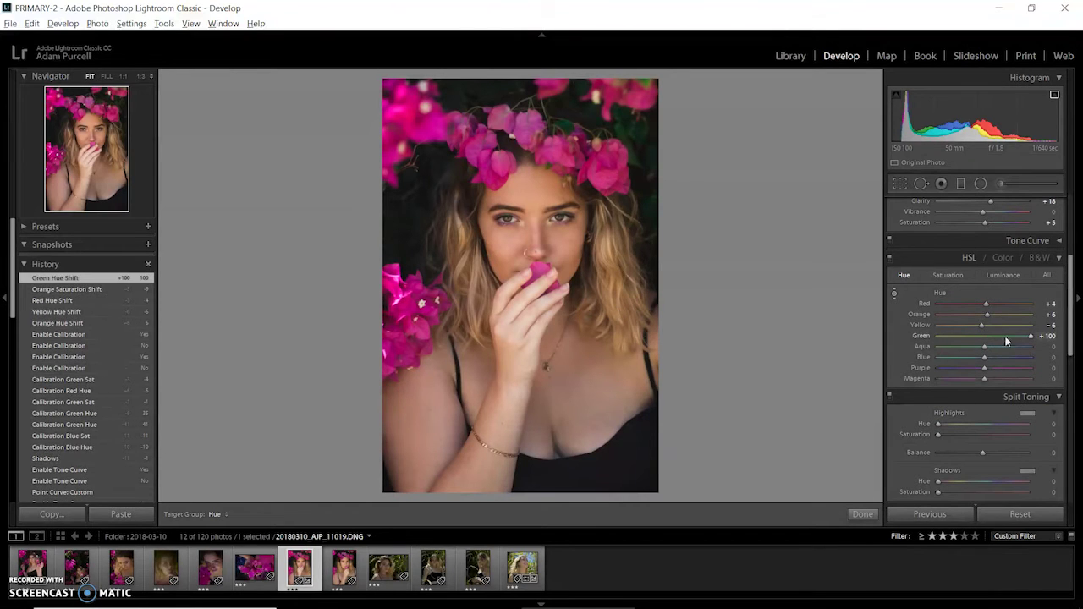
left_click(961, 277)
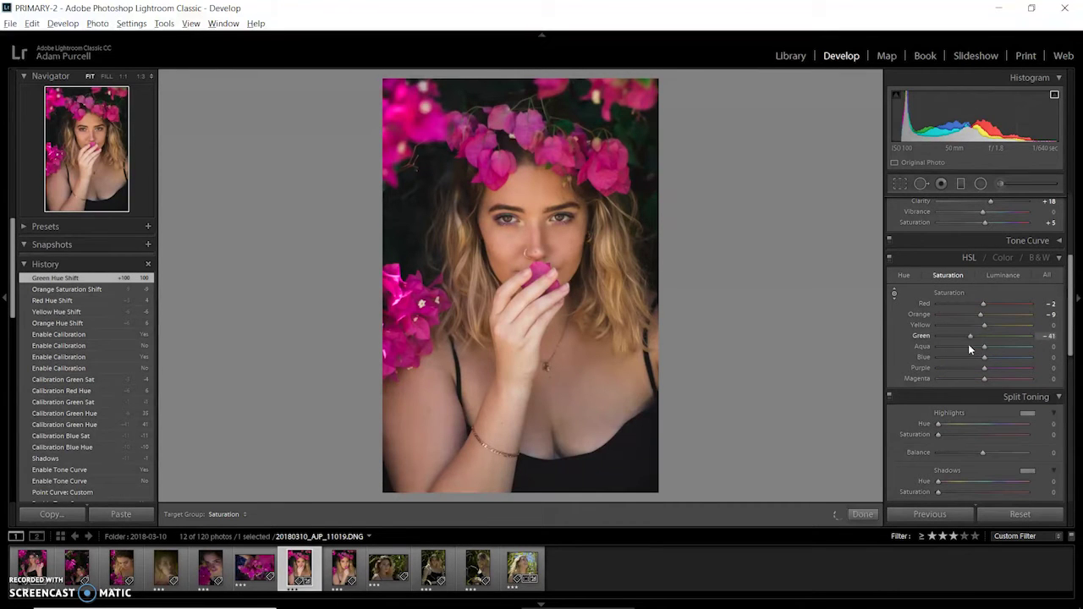
left_click_drag(968, 347, 986, 337)
Set the HSL Luminance of Green to +15 and of Orange to +2.
left_click(1002, 275)
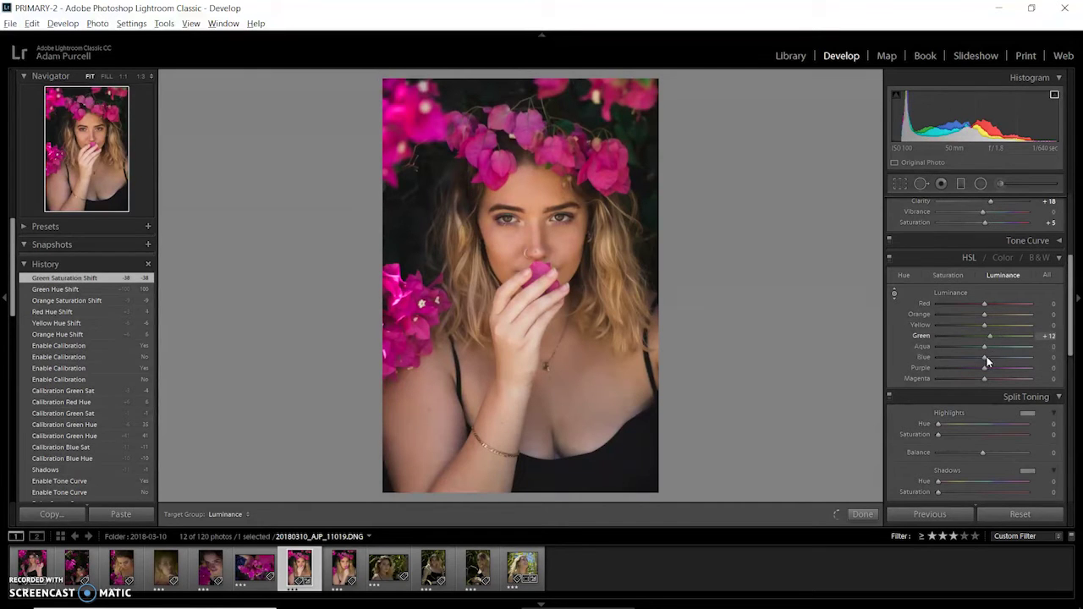
left_click_drag(1001, 336, 990, 338)
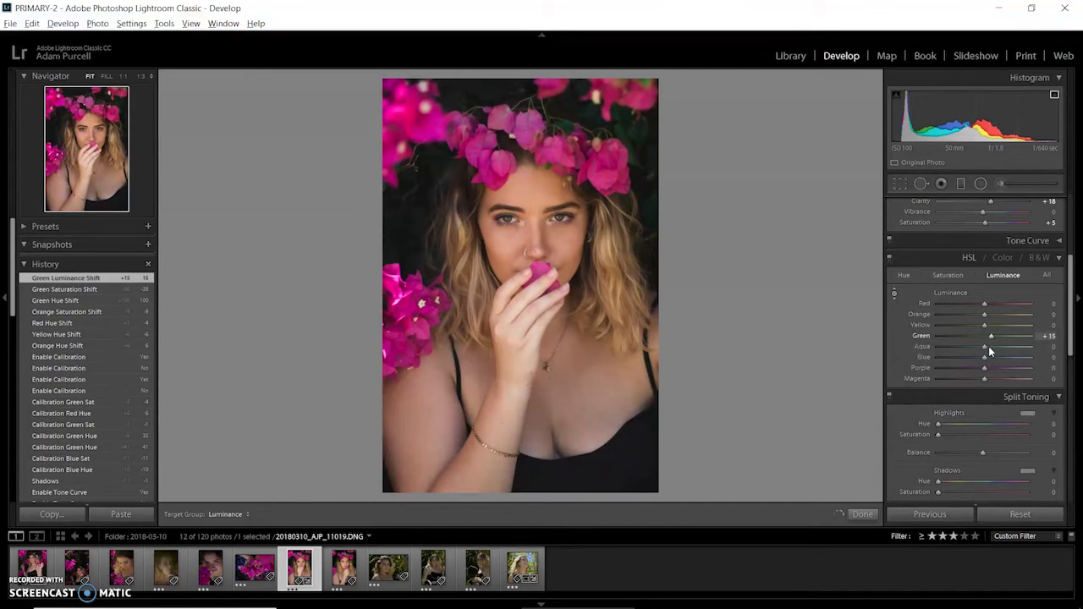
mouse_move(539, 192)
left_mouse_down()
mouse_move(540, 214)
mouse_move(541, 193)
left_mouse_up()
key("ctrl+z")
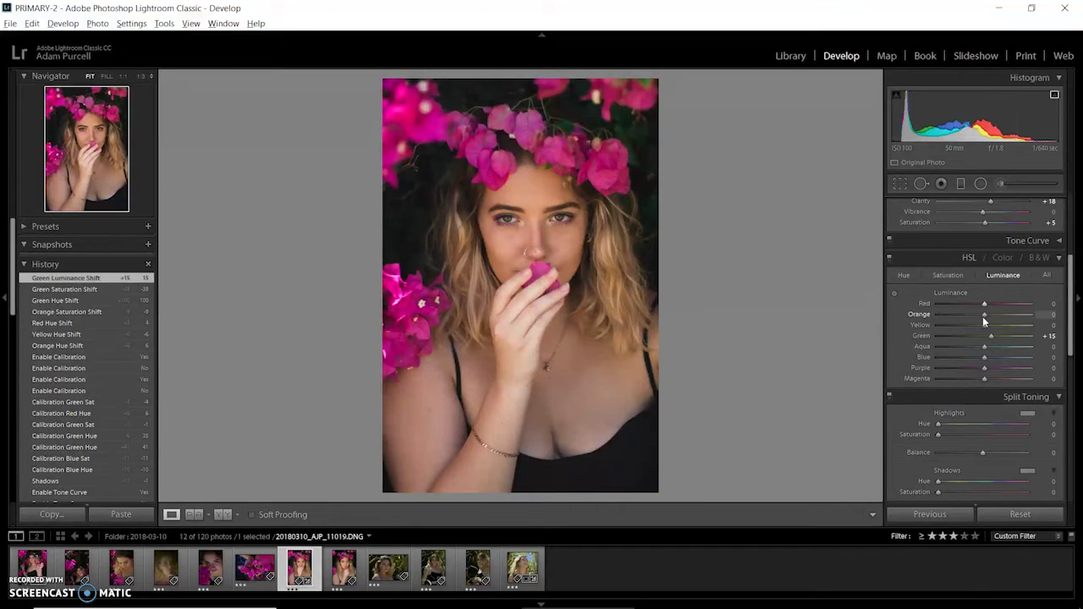
mouse_move(985, 318)
left_mouse_down()
mouse_move(991, 309)
mouse_move(986, 319)
left_mouse_up()
Compare the photo with the HSL adjustments off and on, and against its unedited before view.
left_click(889, 258)
left_click(890, 258)
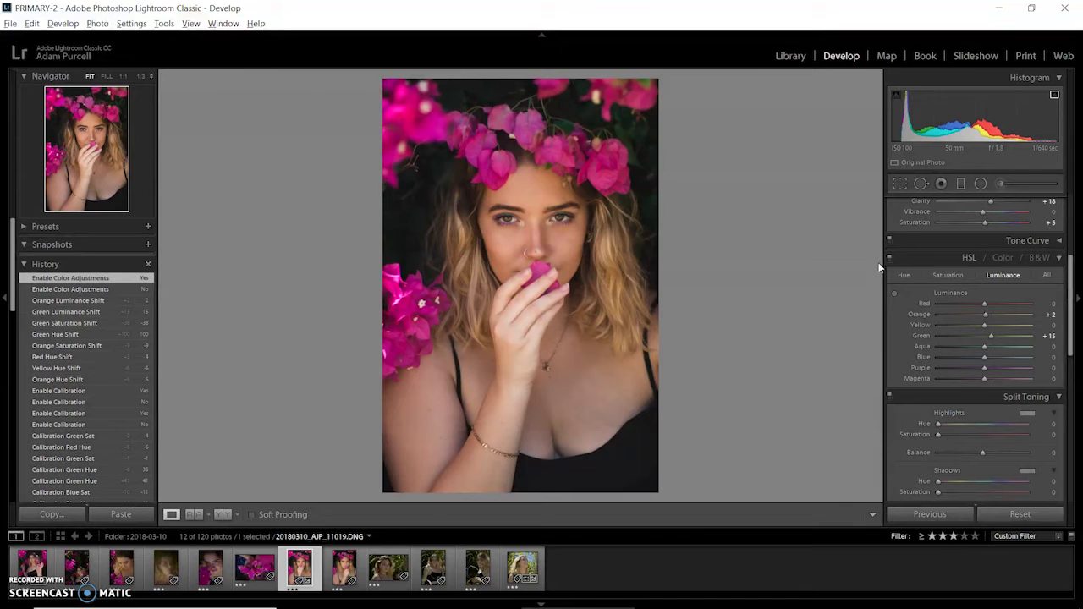
key("backslash")
key("backslash")
key("backslash")
key("backslash")
In Split Toning, set the shadow Hue to 228 and Saturation to 5, and compare with split toning off and on.
left_click(1027, 472)
mouse_move(937, 479)
left_mouse_down()
mouse_move(934, 464)
mouse_move(926, 470)
left_mouse_up()
left_click_drag(941, 539, 923, 542)
left_click(888, 397)
left_click(889, 398)
left_click(889, 397)
left_click(889, 398)
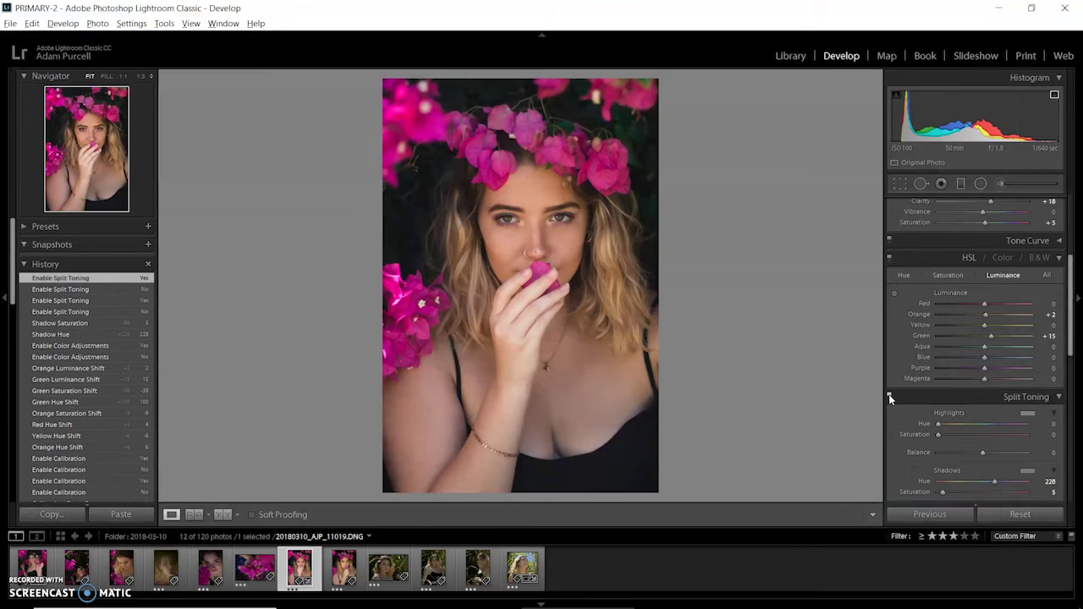
Set the Split Toning shadow Saturation to 6 and compare the photo with its before view.
left_click(1043, 493)
type("6")
key("Return")
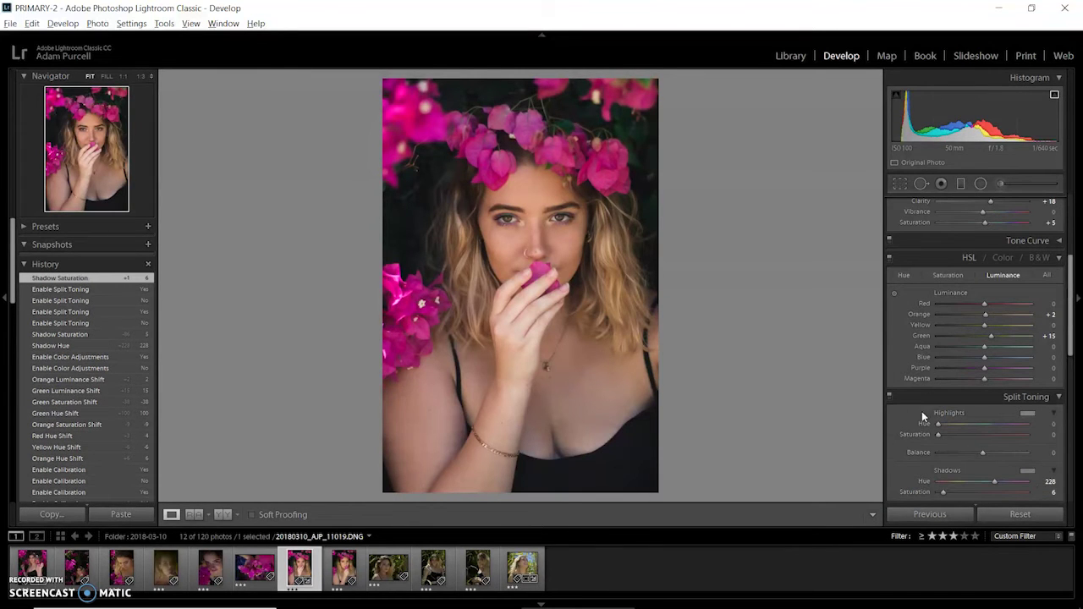
key("backslash")
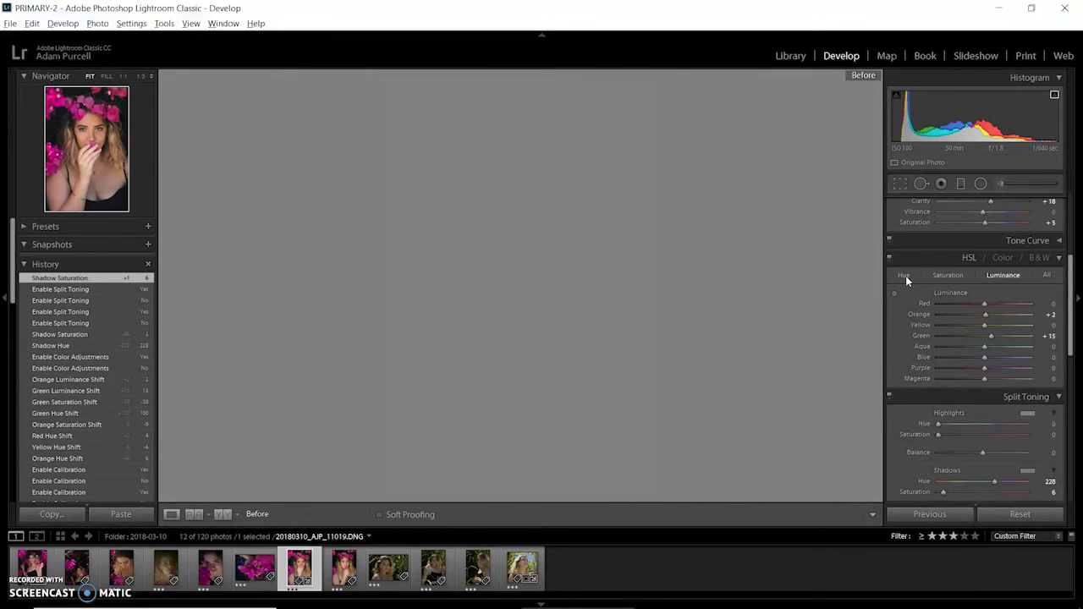
key("backslash")
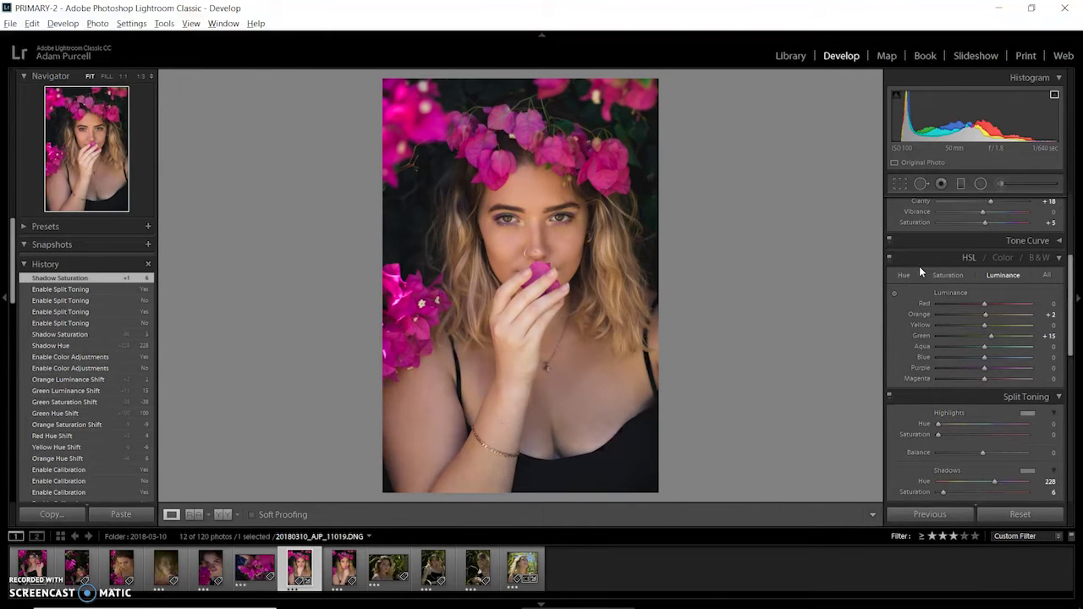
Start an Adjustment Brush at the face with the Soften Skin effect and set its Clarity to -30.
left_click(1000, 183)
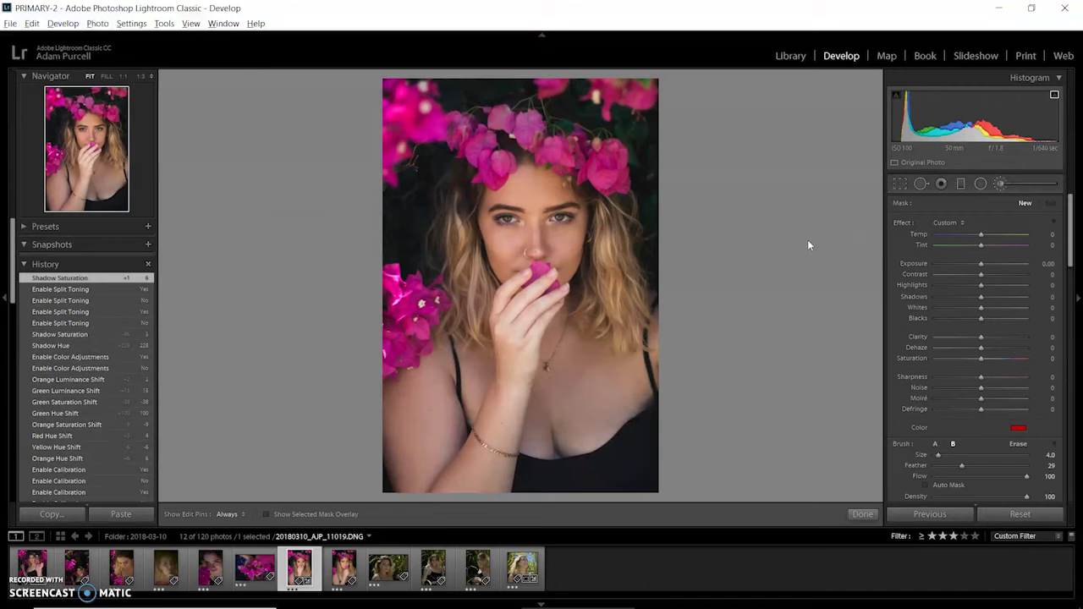
key("z")
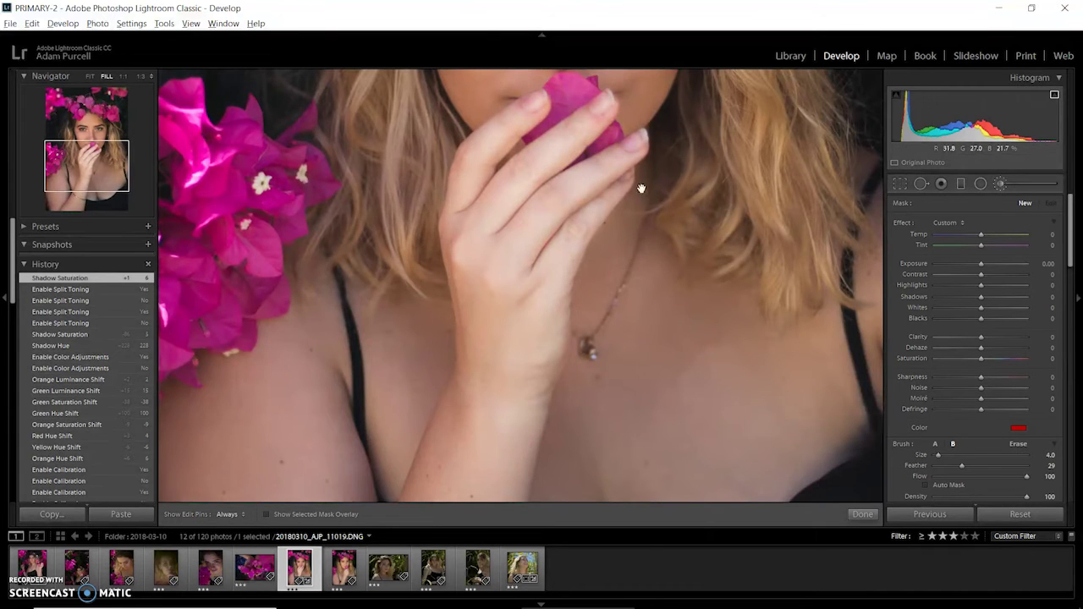
left_click_drag(648, 302, 655, 471)
left_click_drag(631, 220, 639, 318)
left_click(947, 223)
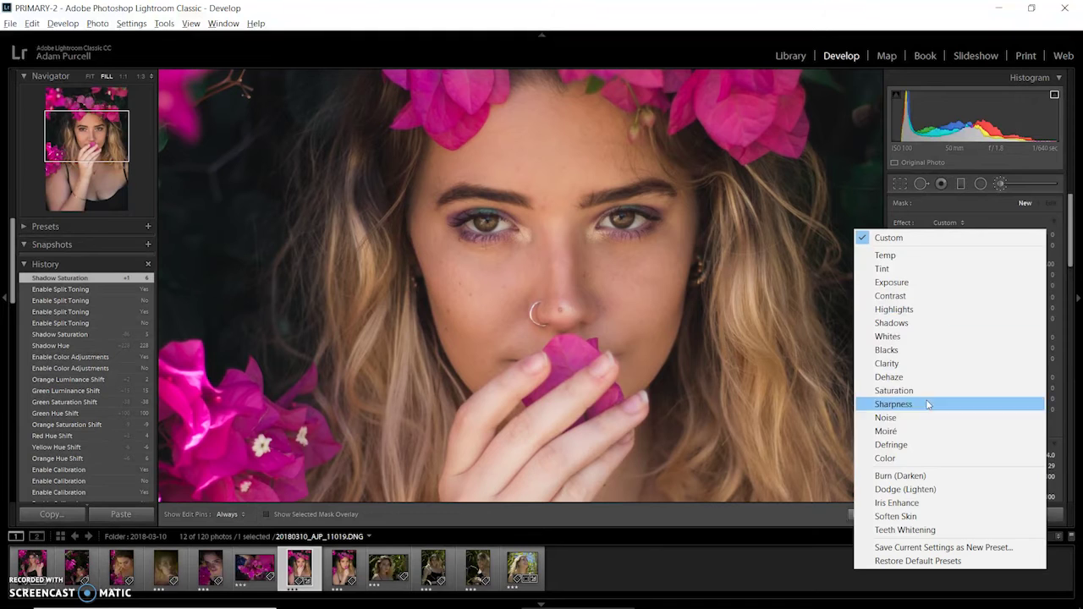
left_click(912, 517)
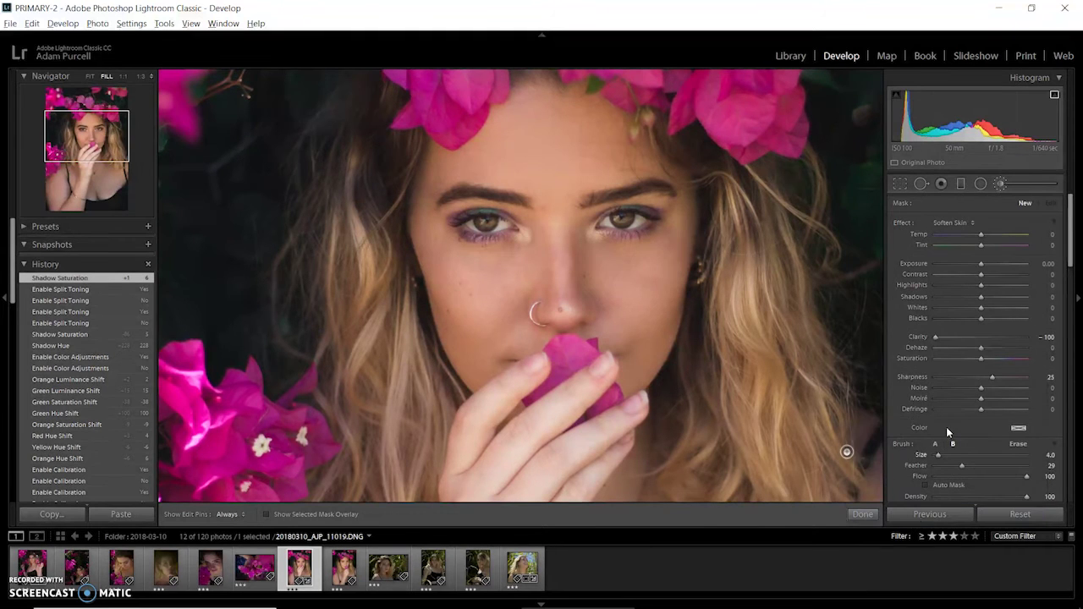
left_click(961, 338)
left_click_drag(961, 338, 967, 335)
Set the brush color to full red with Hue 0 and Saturation 100.
left_click(1022, 429)
left_click(984, 412)
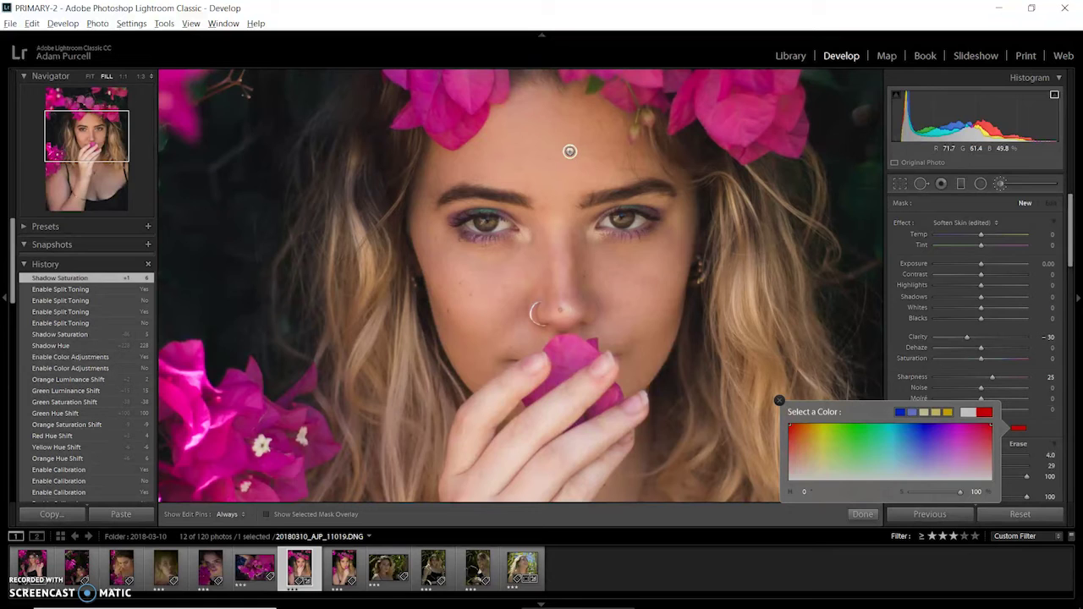
key("Escape")
key("]")
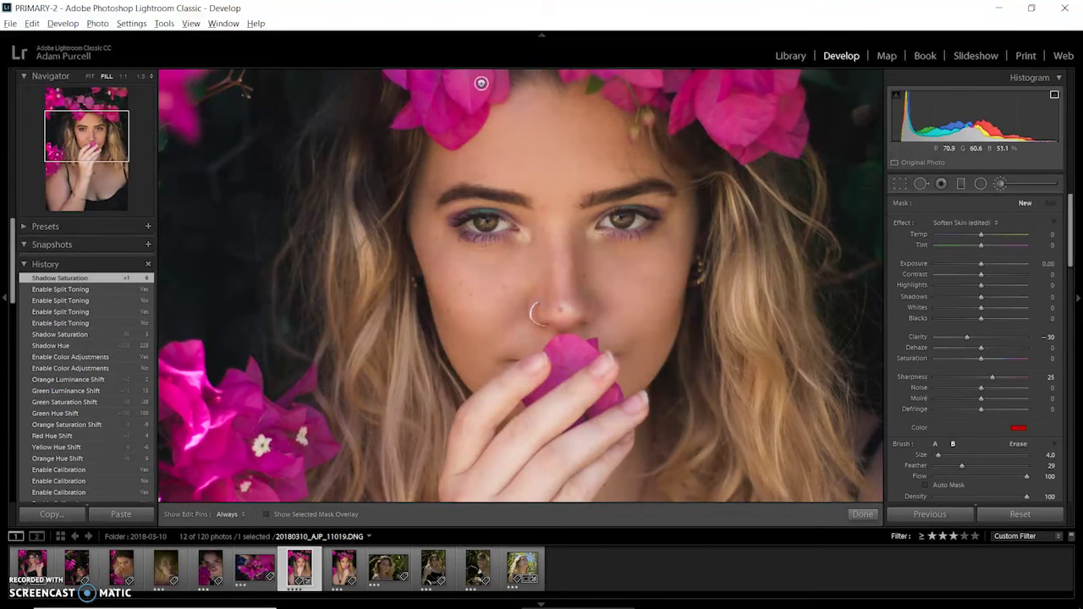
mouse_move(531, 138)
left_mouse_down()
mouse_move(566, 179)
mouse_move(563, 167)
left_mouse_up()
scroll(607, 209, "up", 3)
mouse_move(555, 150)
left_mouse_down()
mouse_move(544, 147)
mouse_move(553, 126)
mouse_move(558, 167)
mouse_move(577, 158)
left_mouse_up()
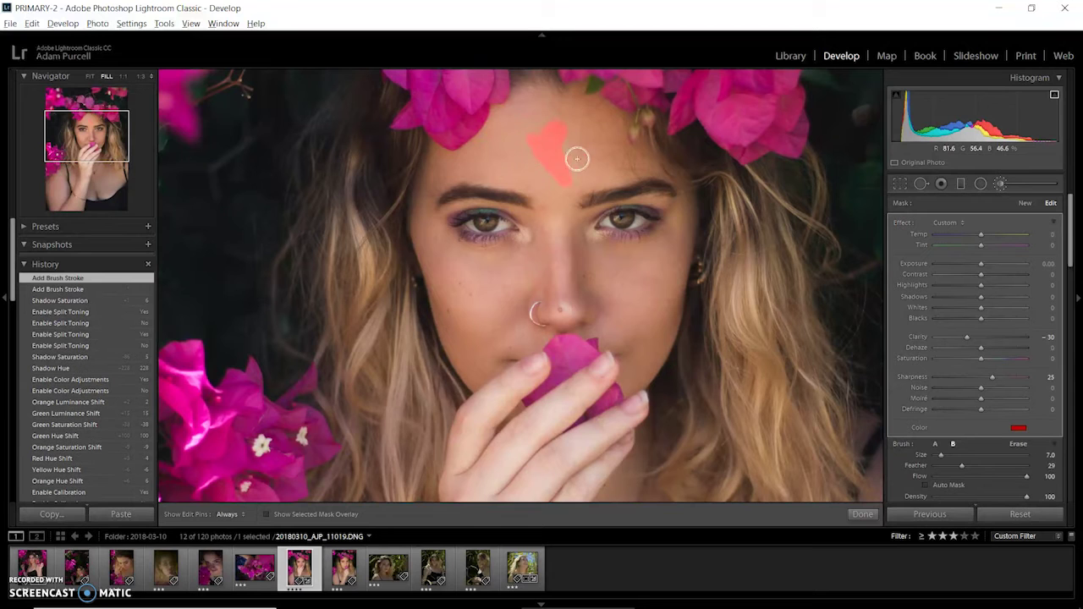
key("ctrl+z")
key("ctrl+z")
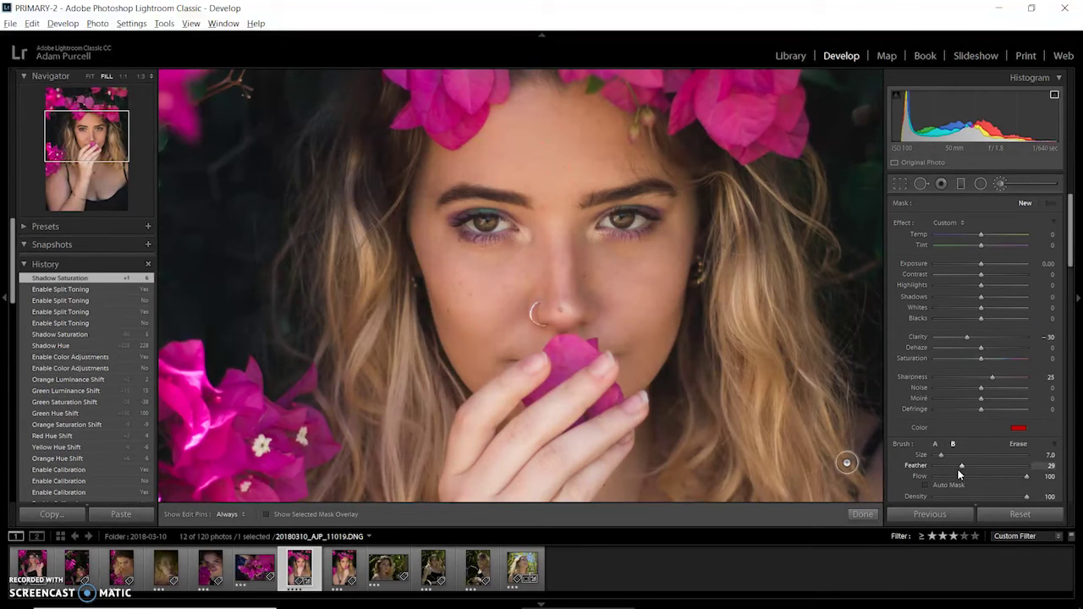
Set the brush Feather to 39 and Size to 10, and paint the whole forehead.
left_click_drag(962, 468, 966, 466)
scroll(914, 484, "down", 1)
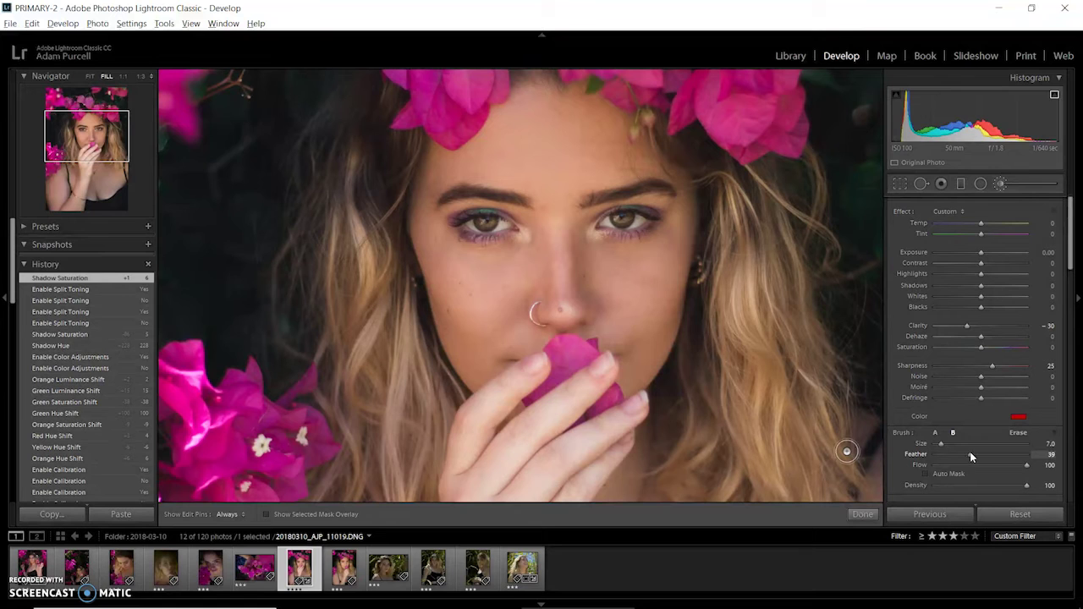
scroll(517, 148, "up", 3)
key("h")
mouse_move(517, 148)
left_mouse_down()
mouse_move(548, 157)
mouse_move(515, 135)
mouse_move(543, 120)
mouse_move(517, 121)
mouse_move(523, 128)
mouse_move(532, 109)
mouse_move(522, 104)
mouse_move(562, 99)
mouse_move(554, 111)
mouse_move(574, 103)
mouse_move(572, 113)
mouse_move(621, 123)
mouse_move(604, 141)
mouse_move(567, 139)
mouse_move(579, 158)
mouse_move(648, 161)
mouse_move(644, 170)
mouse_move(499, 174)
mouse_move(497, 127)
mouse_move(509, 119)
mouse_move(503, 147)
mouse_move(455, 168)
left_mouse_up()
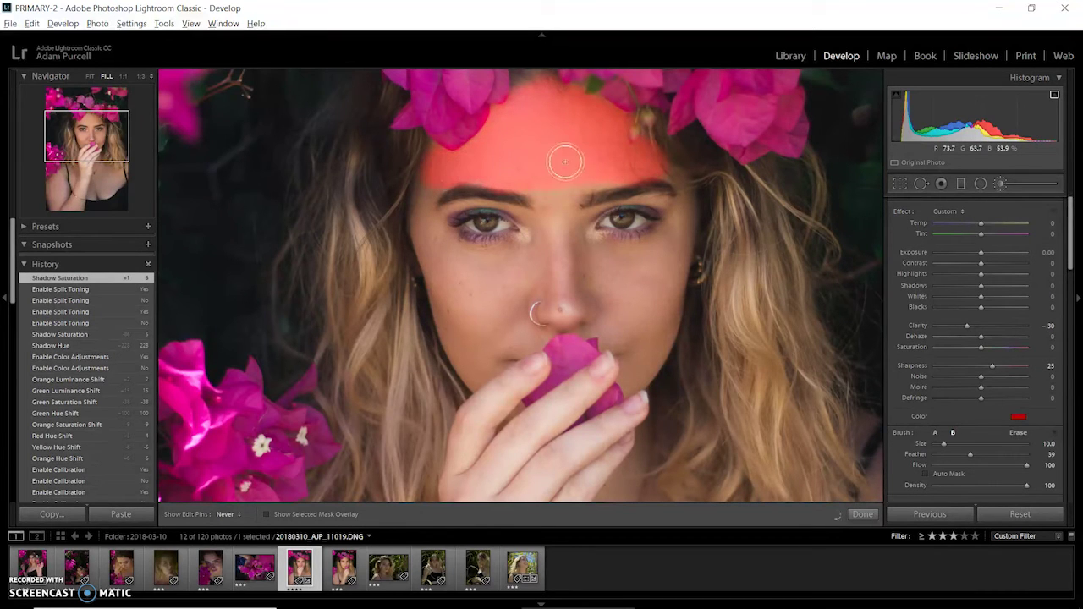
Reduce the brush Size to 7 and paint the nose and the cheek on the photo's left side, avoiding the eye.
key("h")
key("bracketleft")
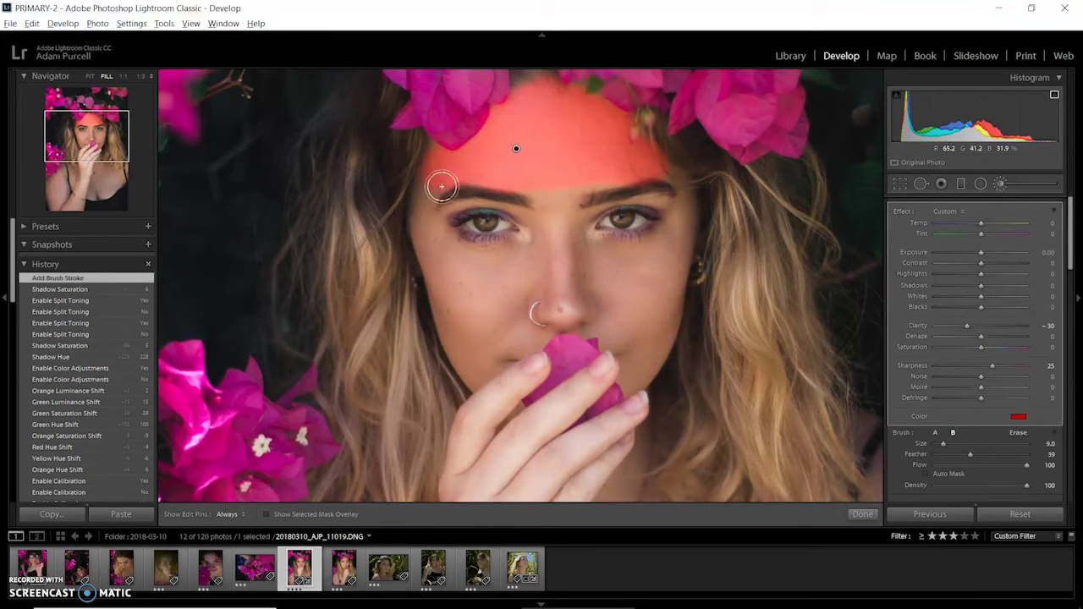
key("h")
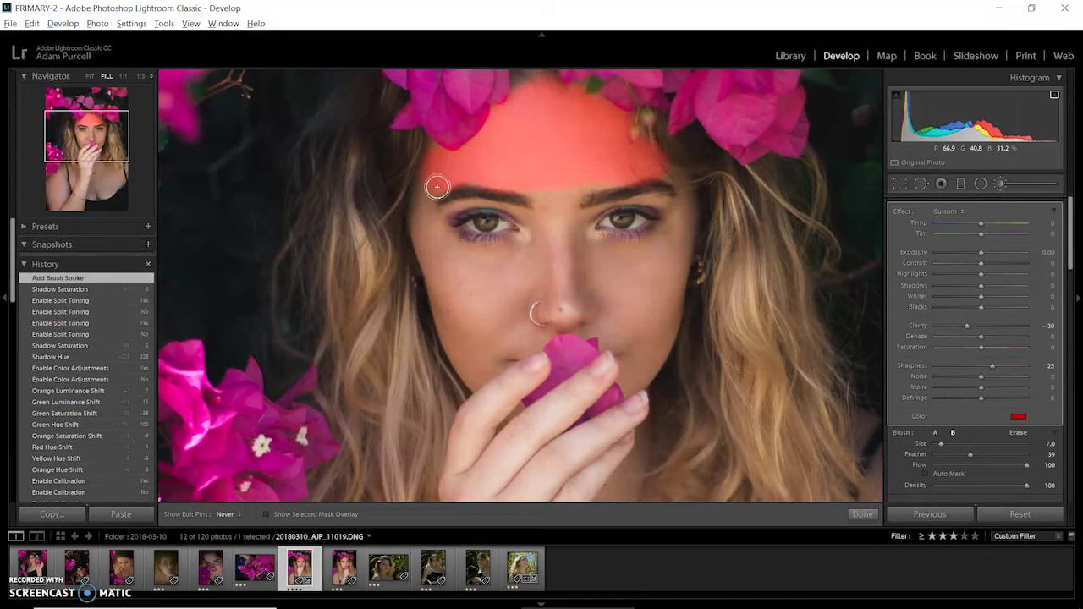
key("bracketleft")
mouse_move(418, 222)
left_mouse_down()
mouse_move(438, 268)
mouse_move(445, 256)
mouse_move(446, 268)
mouse_move(424, 239)
mouse_move(469, 377)
mouse_move(451, 275)
mouse_move(474, 310)
mouse_move(455, 258)
mouse_move(512, 266)
mouse_move(480, 276)
mouse_move(496, 271)
mouse_move(493, 302)
mouse_move(506, 303)
mouse_move(480, 369)
mouse_move(509, 351)
mouse_move(502, 331)
mouse_move(521, 333)
mouse_move(525, 286)
mouse_move(544, 274)
mouse_move(572, 307)
left_mouse_up()
mouse_move(531, 257)
left_mouse_down()
mouse_move(560, 196)
mouse_move(544, 187)
mouse_move(542, 250)
mouse_move(550, 241)
mouse_move(535, 251)
mouse_move(551, 208)
left_mouse_up()
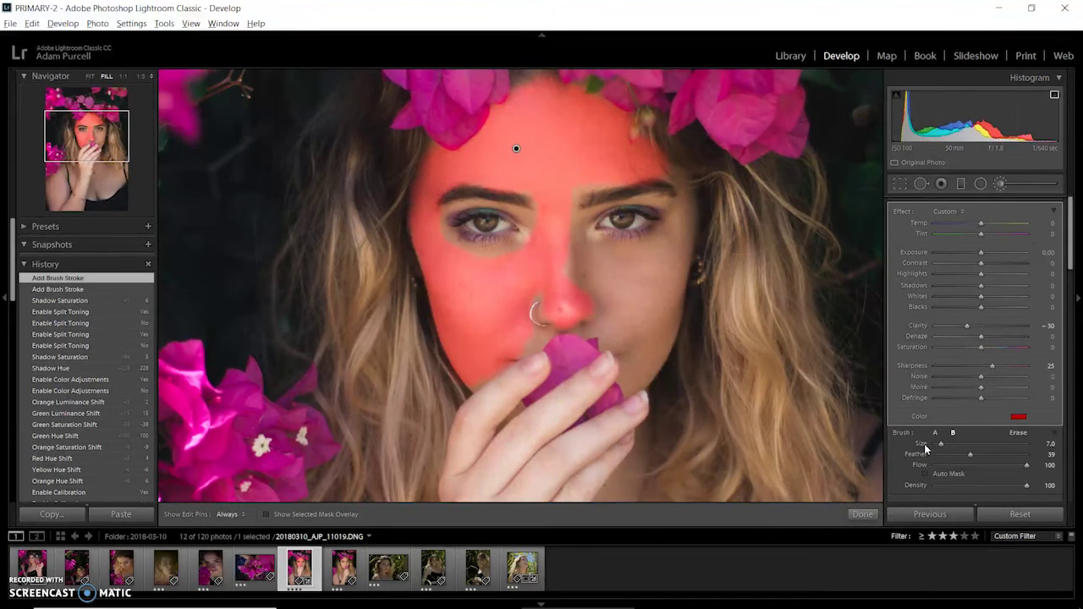
Set the brush Feather to 59 and paint under the eye, between the eyebrows and over the right half of the face.
left_click(989, 455)
key("h")
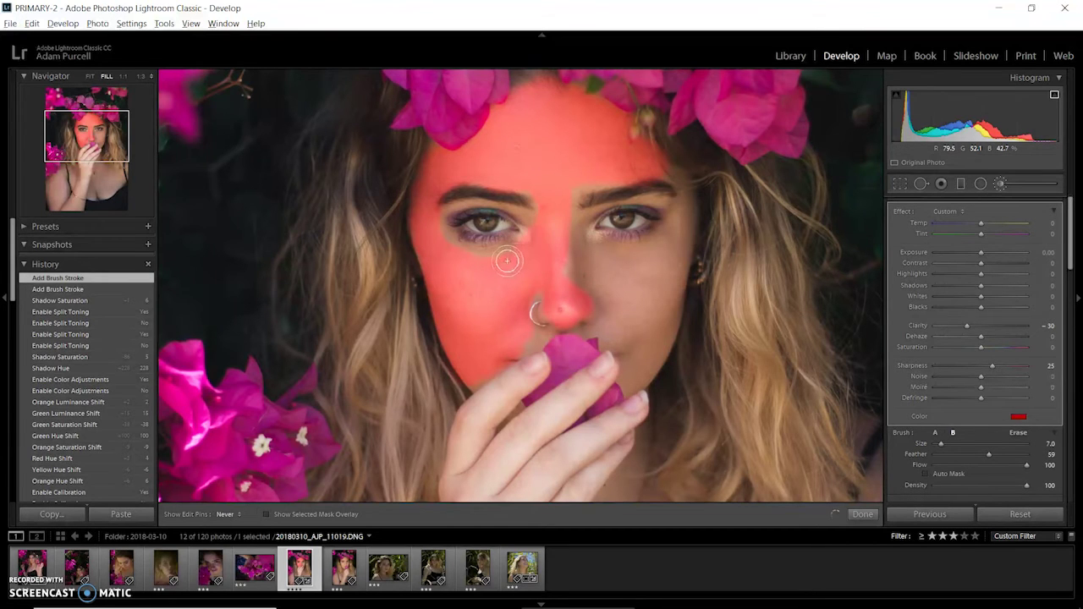
mouse_move(448, 258)
left_mouse_down()
mouse_move(429, 231)
mouse_move(456, 289)
left_mouse_up()
key("h")
mouse_move(527, 174)
left_mouse_down()
mouse_move(577, 178)
mouse_move(564, 181)
mouse_move(592, 164)
mouse_move(584, 195)
left_mouse_up()
mouse_move(561, 229)
left_mouse_down()
mouse_move(599, 254)
mouse_move(570, 233)
mouse_move(616, 264)
mouse_move(657, 259)
mouse_move(680, 221)
mouse_move(672, 278)
mouse_move(641, 285)
mouse_move(570, 264)
mouse_move(572, 282)
mouse_move(614, 299)
mouse_move(665, 293)
mouse_move(594, 292)
mouse_move(587, 312)
mouse_move(634, 323)
mouse_move(589, 324)
mouse_move(611, 331)
mouse_move(666, 318)
mouse_move(642, 362)
mouse_move(679, 215)
left_mouse_up()
Paint the remaining skin gaps on the face at 1:1 view, around the eyes, nose and cheeks.
key("z")
mouse_move(532, 258)
left_mouse_down()
mouse_move(536, 290)
mouse_move(523, 294)
left_mouse_up()
mouse_move(485, 423)
left_mouse_down()
mouse_move(562, 396)
mouse_move(615, 352)
mouse_move(608, 375)
mouse_move(456, 458)
mouse_move(564, 394)
left_mouse_up()
left_click_drag(668, 389, 758, 341)
left_click_drag(776, 403, 706, 226)
mouse_move(767, 281)
left_mouse_down()
mouse_move(689, 345)
mouse_move(702, 349)
left_mouse_up()
key("h")
left_click_drag(285, 360, 345, 309)
left_click_drag(300, 260, 474, 358)
Erase the mask from the flower petal overlapping the forehead with an erase brush of Size 9.
key("alt")
mouse_move(422, 459)
left_mouse_down()
mouse_move(351, 365)
mouse_move(398, 352)
mouse_move(440, 520)
left_mouse_up()
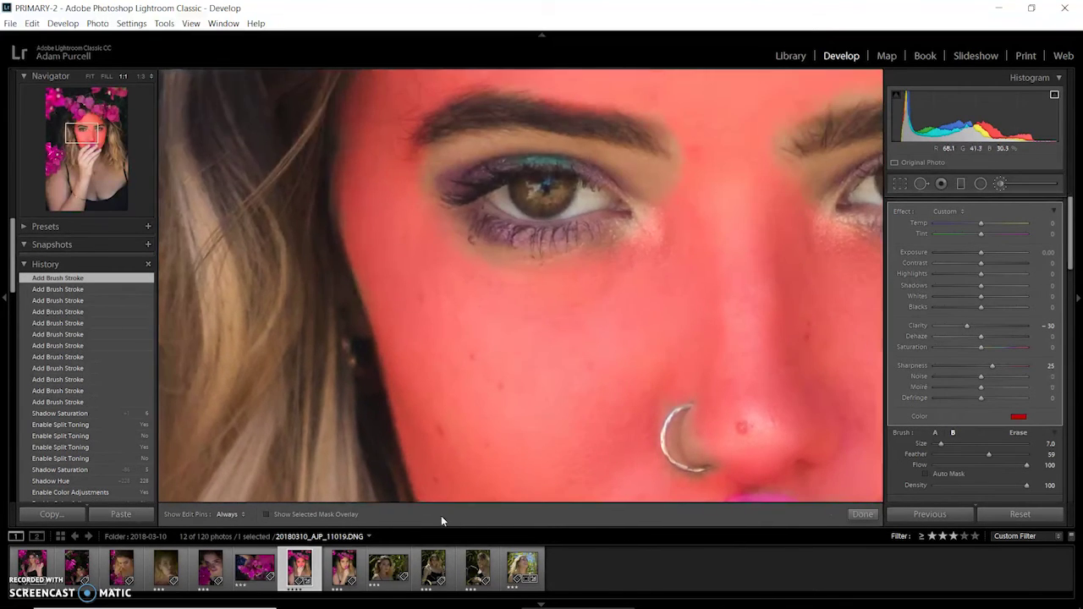
left_click_drag(372, 254, 399, 407)
left_click_drag(487, 262, 457, 361)
key("alt")
key("h")
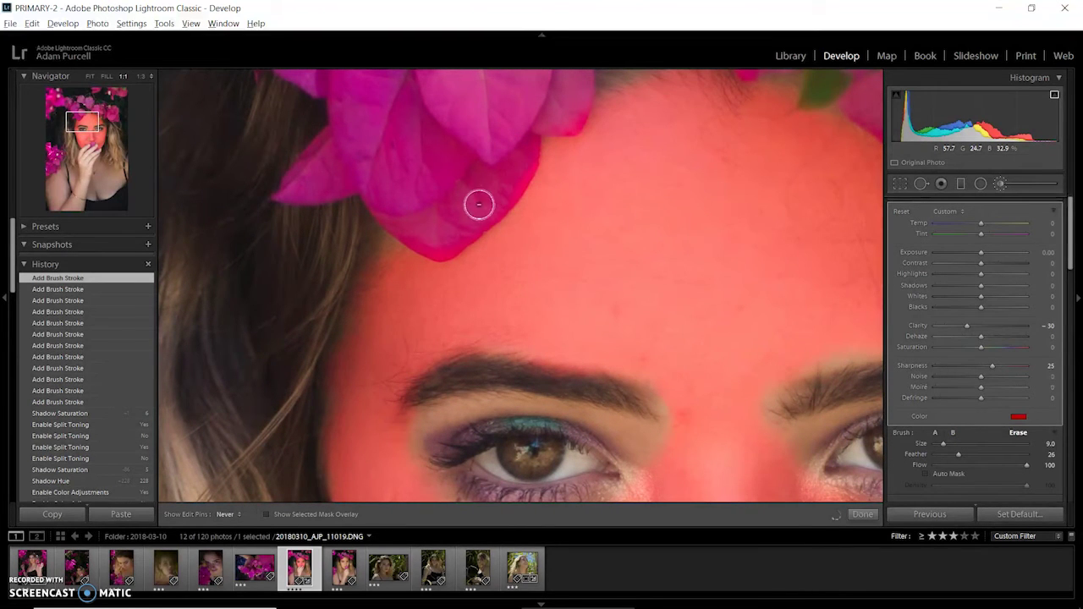
mouse_move(446, 229)
left_mouse_down()
mouse_move(408, 222)
mouse_move(387, 196)
mouse_move(435, 240)
mouse_move(447, 237)
mouse_move(513, 169)
left_mouse_up()
Undo the last brush stroke on the forehead and paint the skin along the right edge of the face beside the eye.
key("h")
key("h")
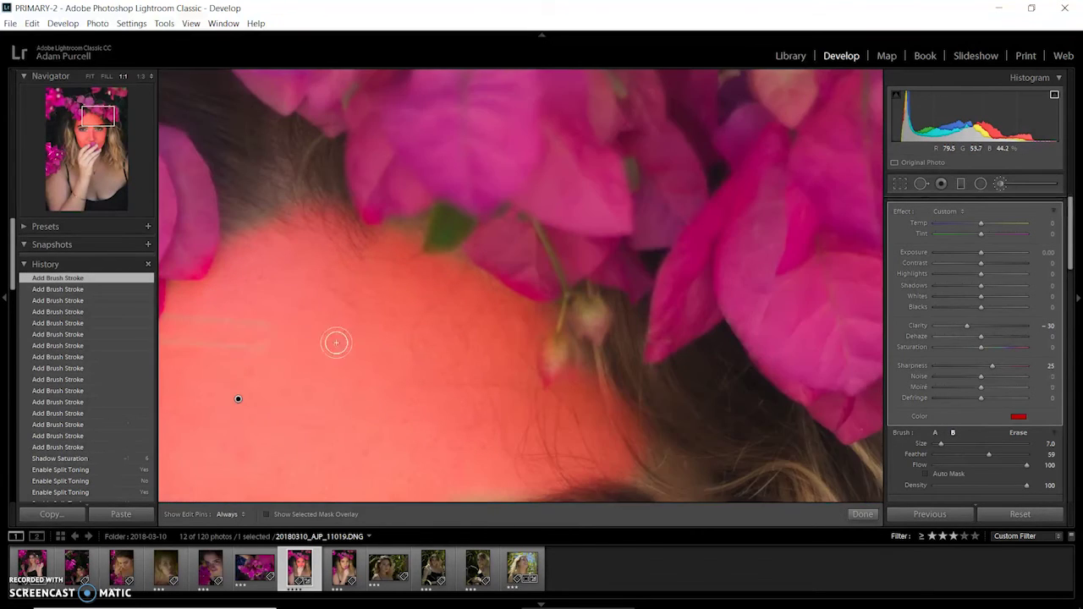
key("ctrl+z")
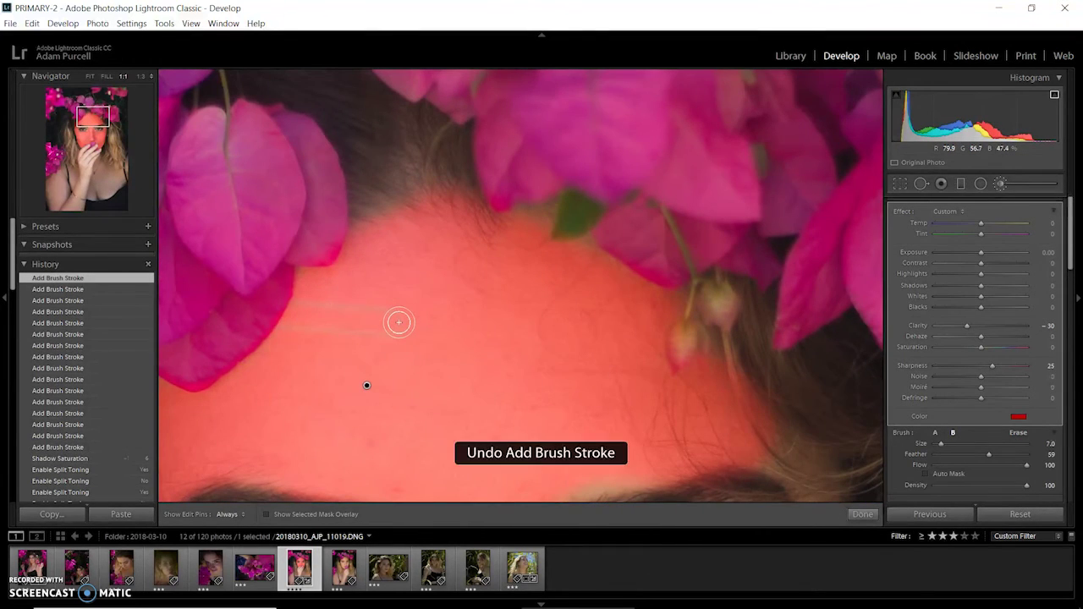
left_click(398, 322)
left_click(667, 300)
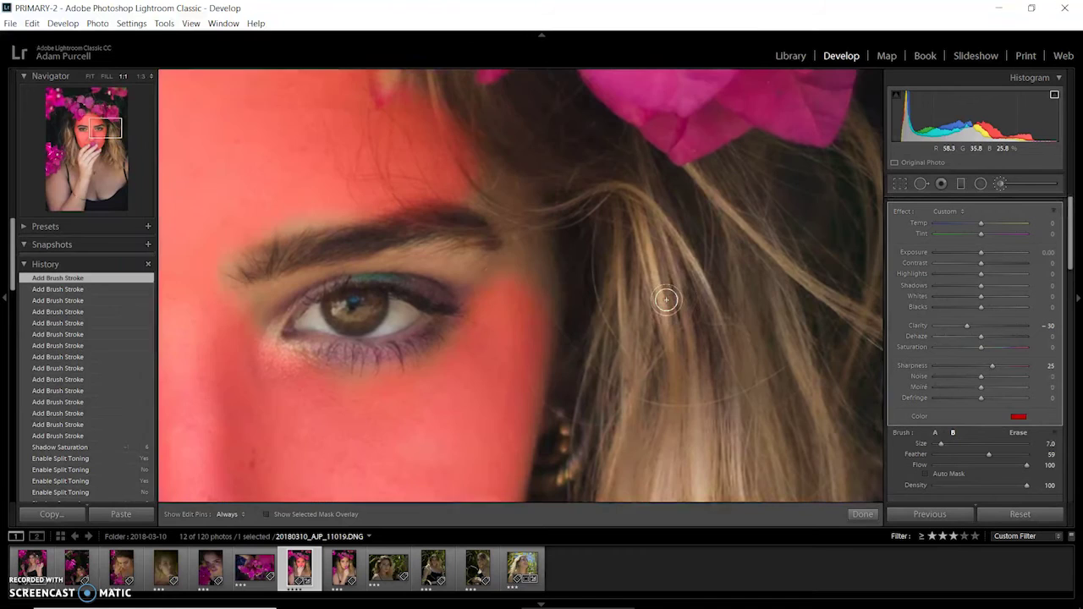
left_click_drag(518, 225, 548, 303)
left_click_drag(511, 197, 528, 208)
mouse_move(502, 246)
left_mouse_down()
mouse_move(536, 260)
mouse_move(524, 324)
left_mouse_up()
Remove the mask's red tint by setting its color Saturation to 0, and set the mask's Clarity to -32.
key("z")
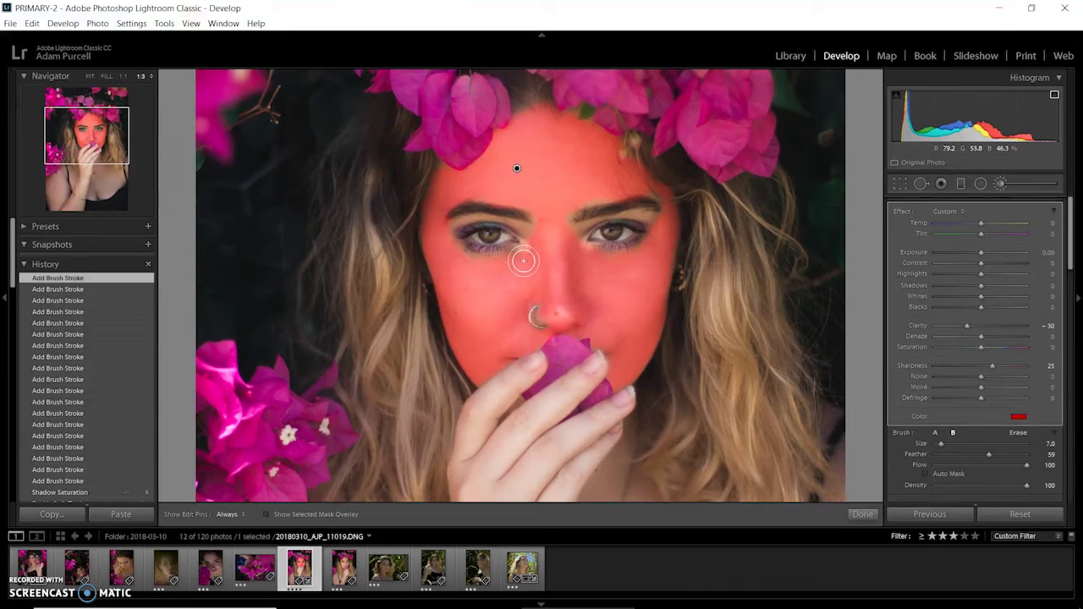
left_click(1018, 417)
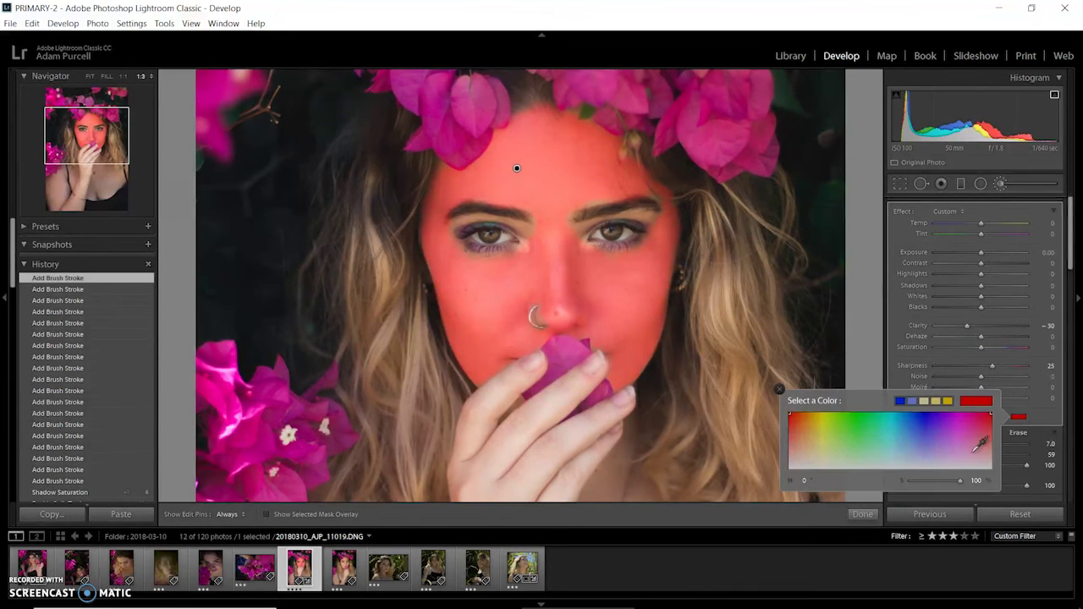
left_click_drag(978, 448, 967, 500)
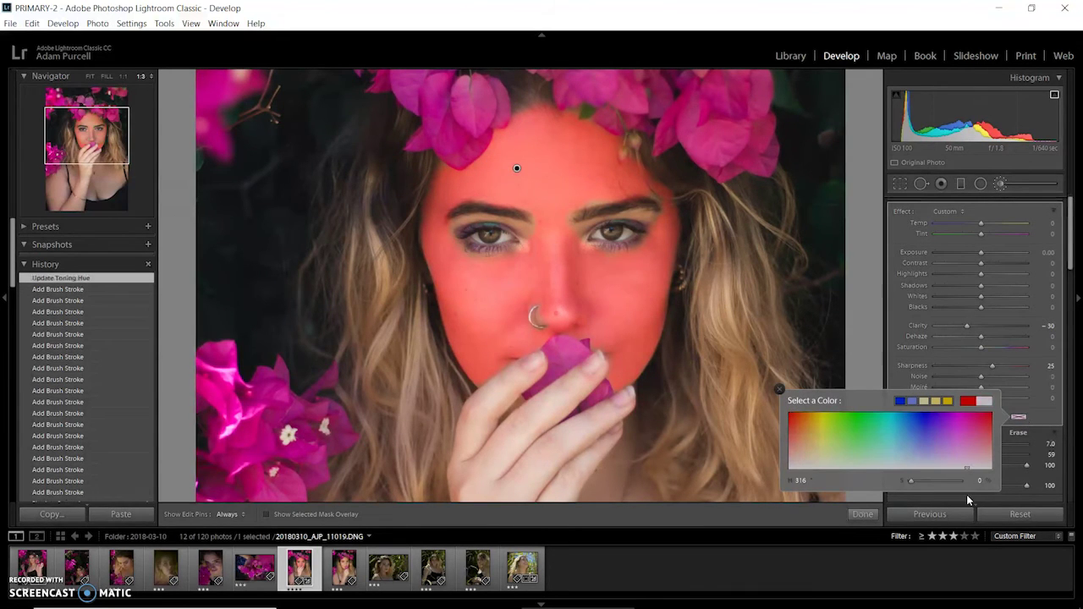
left_click(1046, 422)
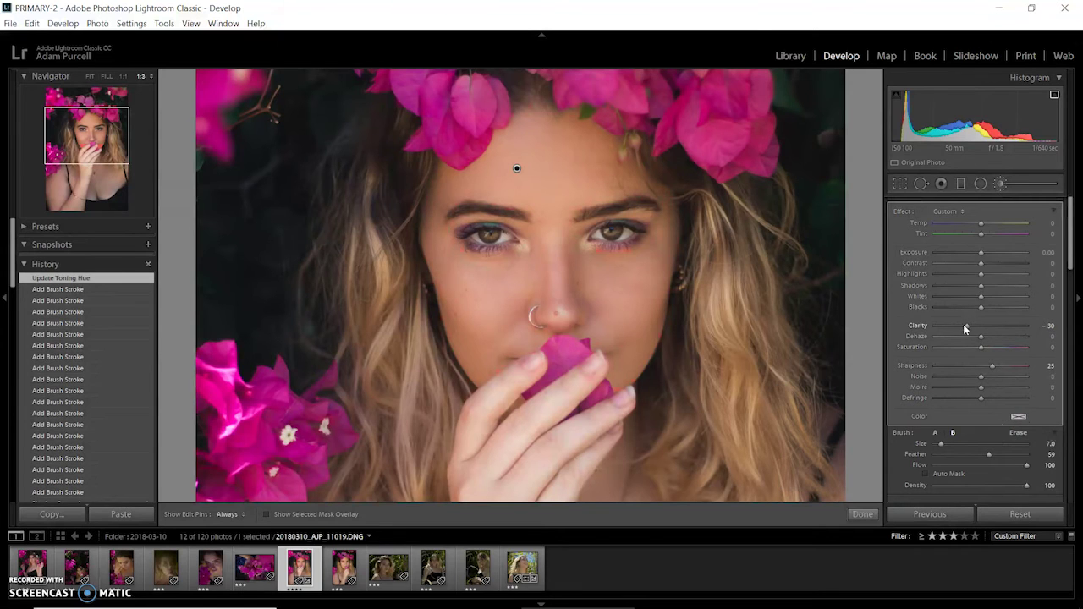
mouse_move(958, 334)
left_mouse_down()
mouse_move(921, 333)
mouse_move(973, 334)
left_mouse_up()
left_click_drag(967, 339, 969, 335)
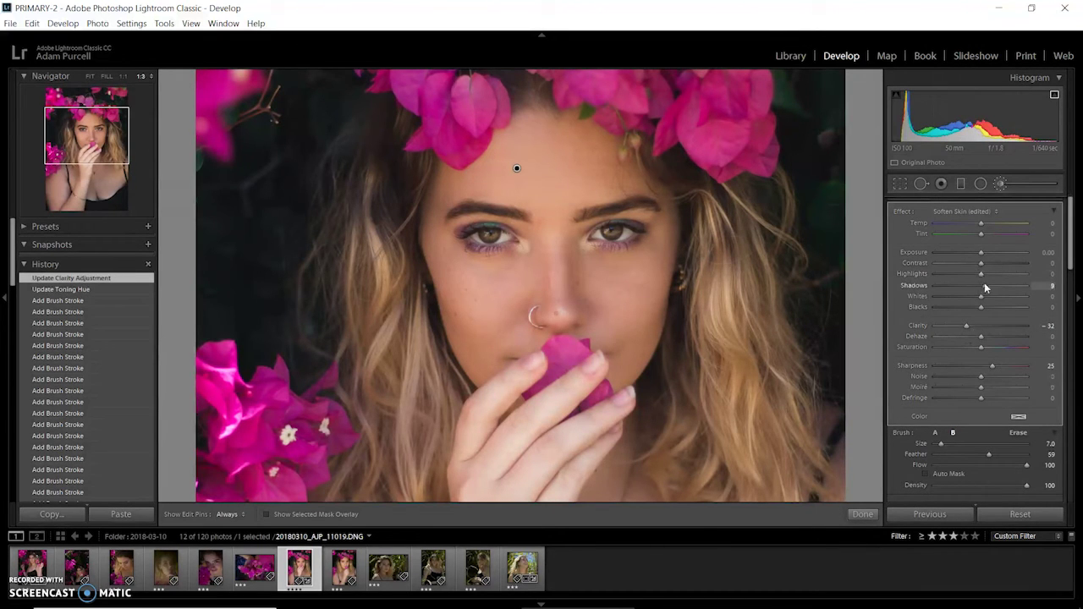
Set the skin-softening mask's Shadows to -11 and Exposure to 0.05.
left_click_drag(975, 288, 1055, 291)
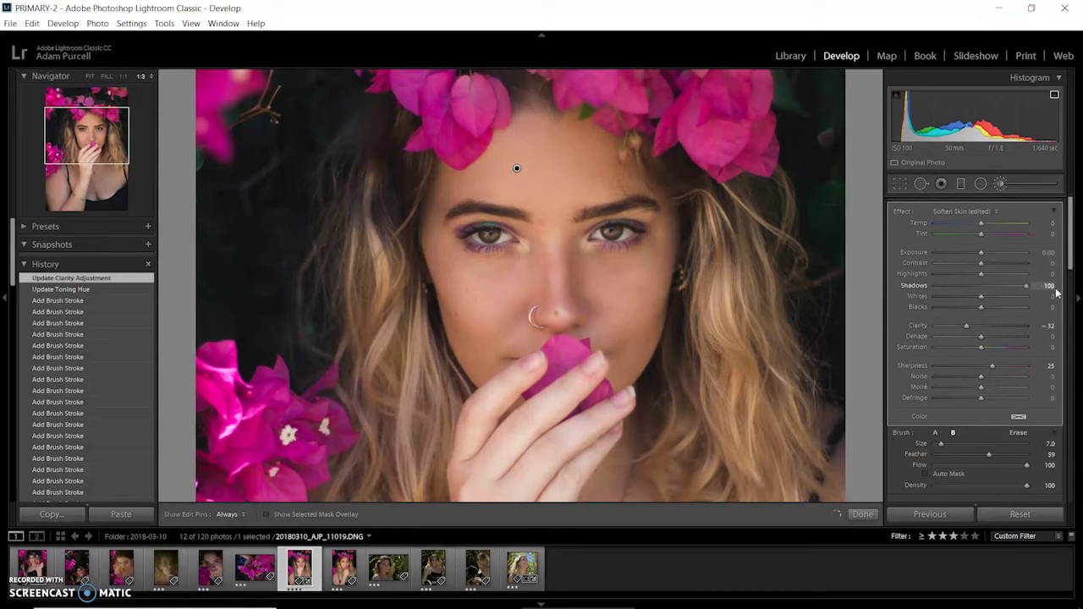
left_click_drag(947, 307, 966, 306)
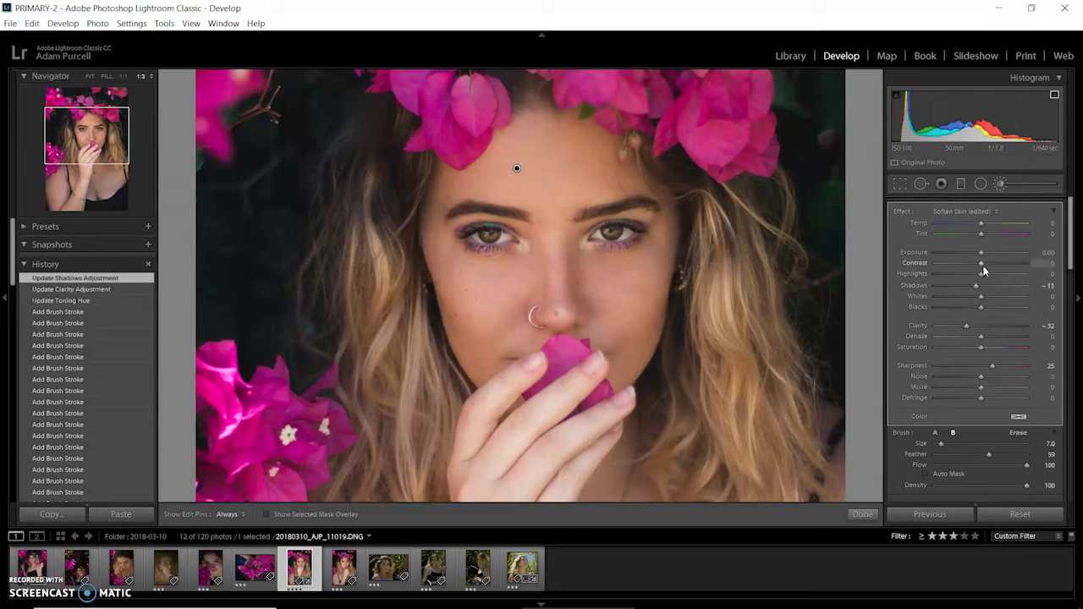
left_click_drag(982, 256, 984, 260)
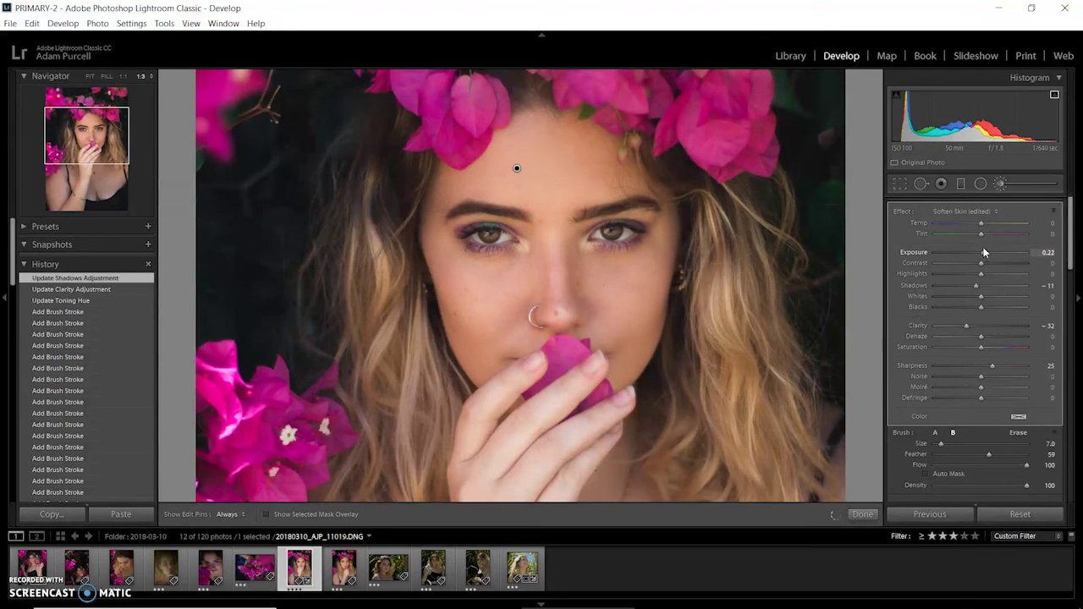
left_click_drag(986, 251, 983, 254)
double_click(982, 253)
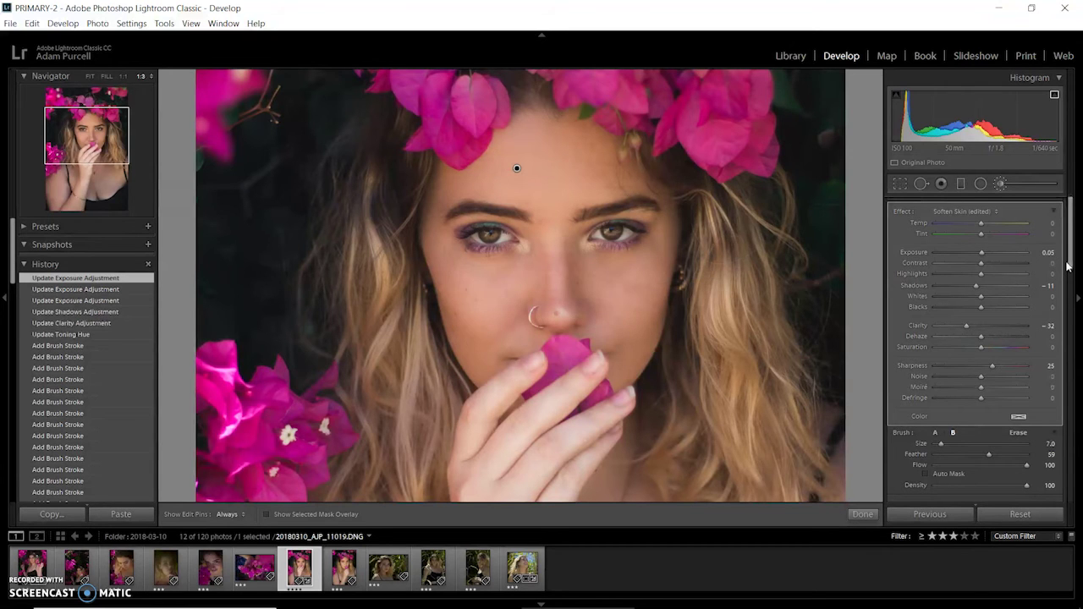
key("z")
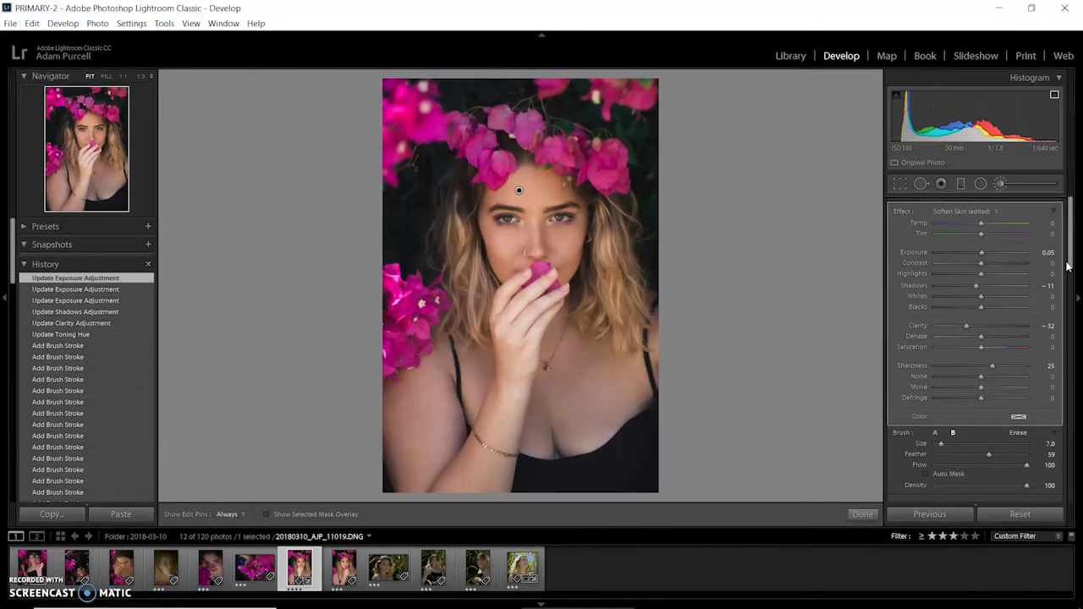
Start a new brush mask with the Iris Enhance effect and paint the iris of the eye on the right at brush Size 6.
key("z")
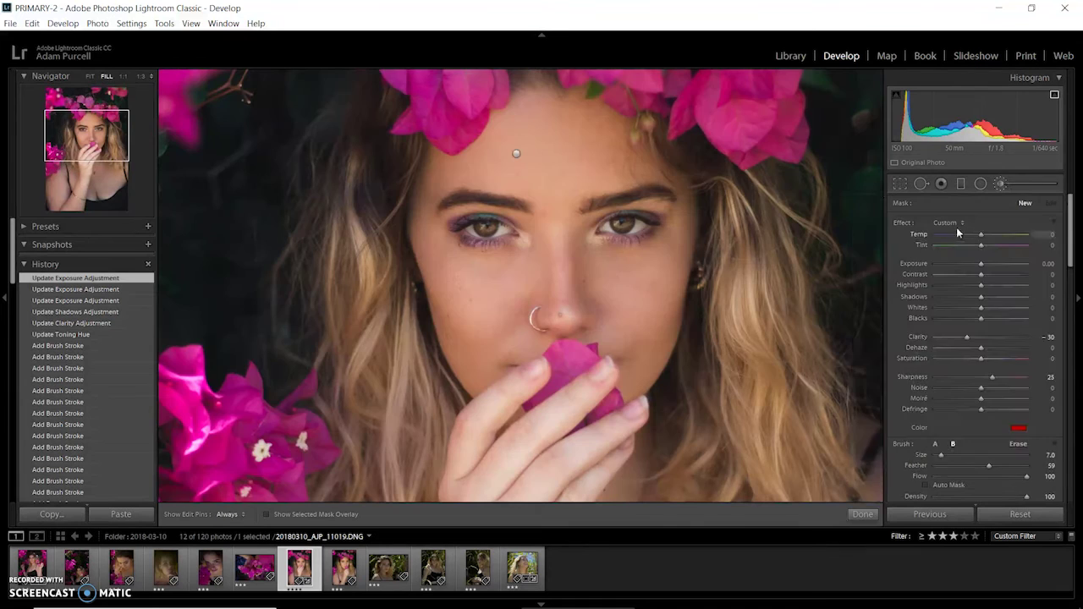
left_click(947, 224)
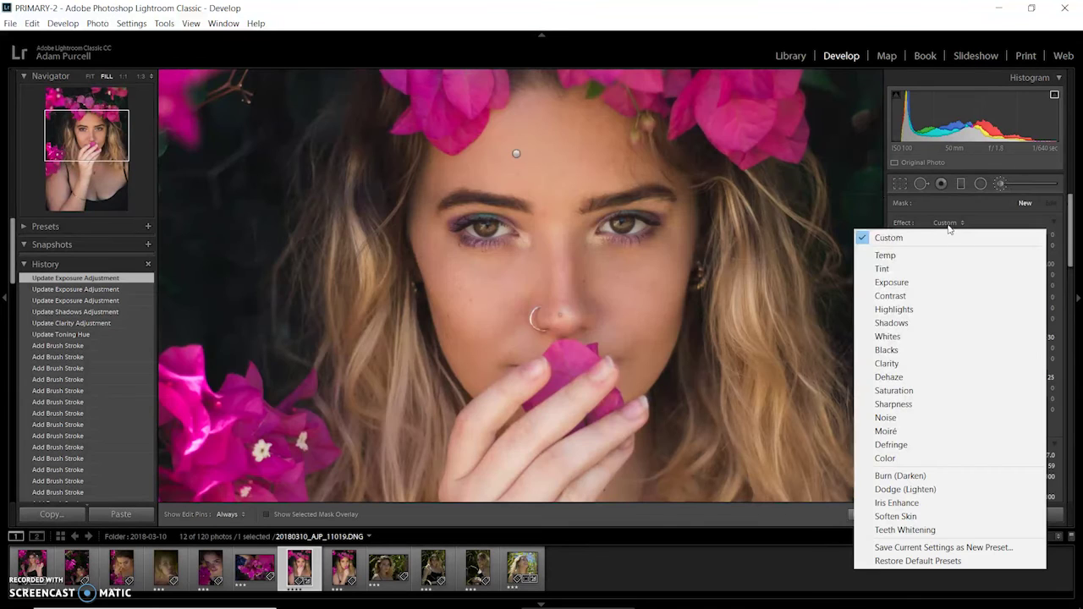
left_click(912, 504)
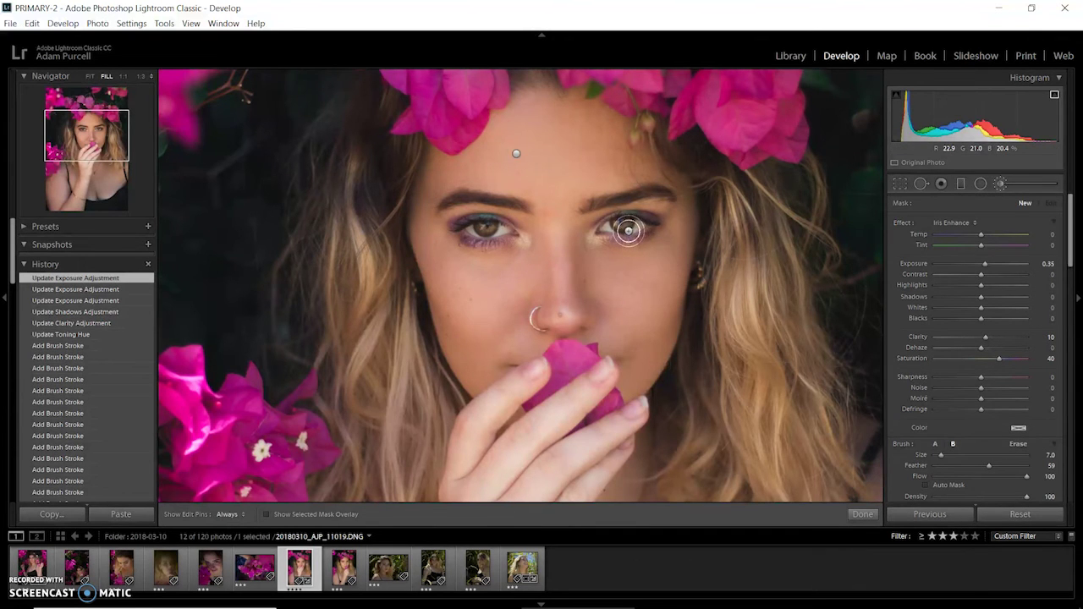
key("z")
left_click_drag(435, 158, 494, 285)
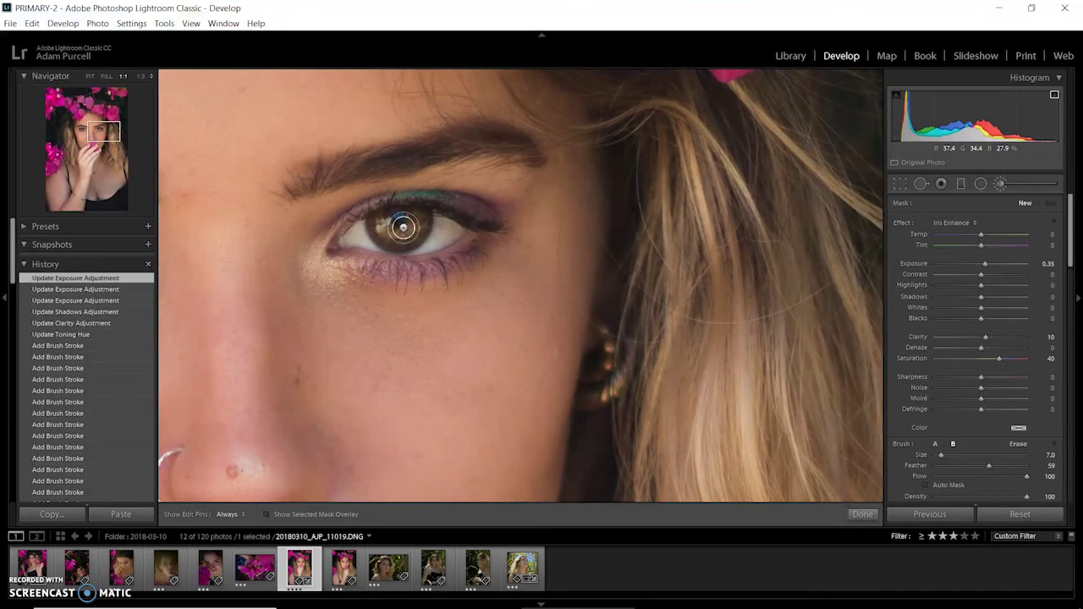
key("bracketleft")
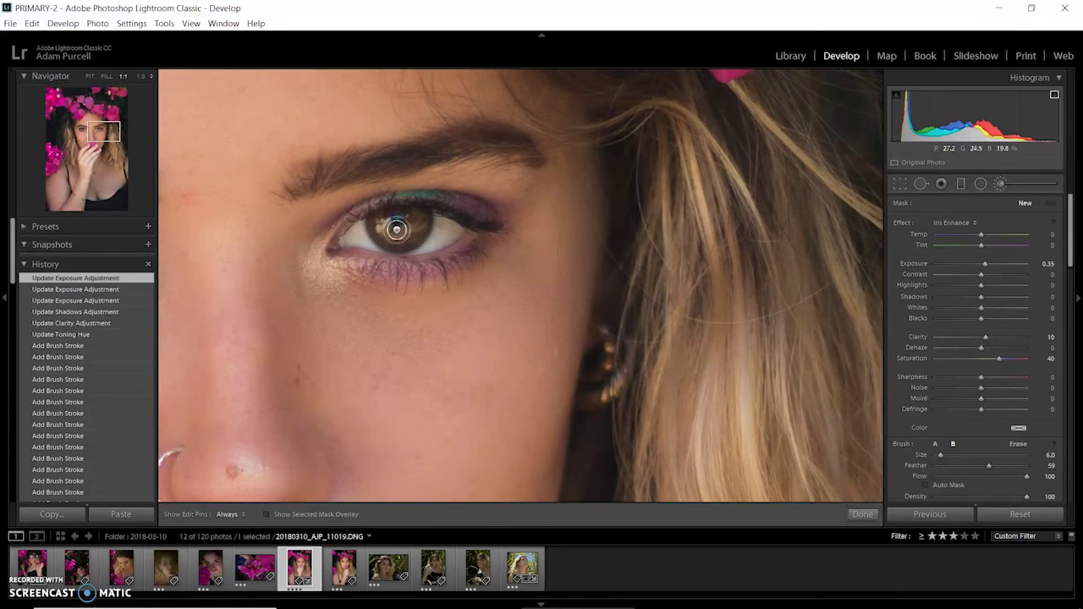
key("h")
left_click_drag(390, 221, 386, 232)
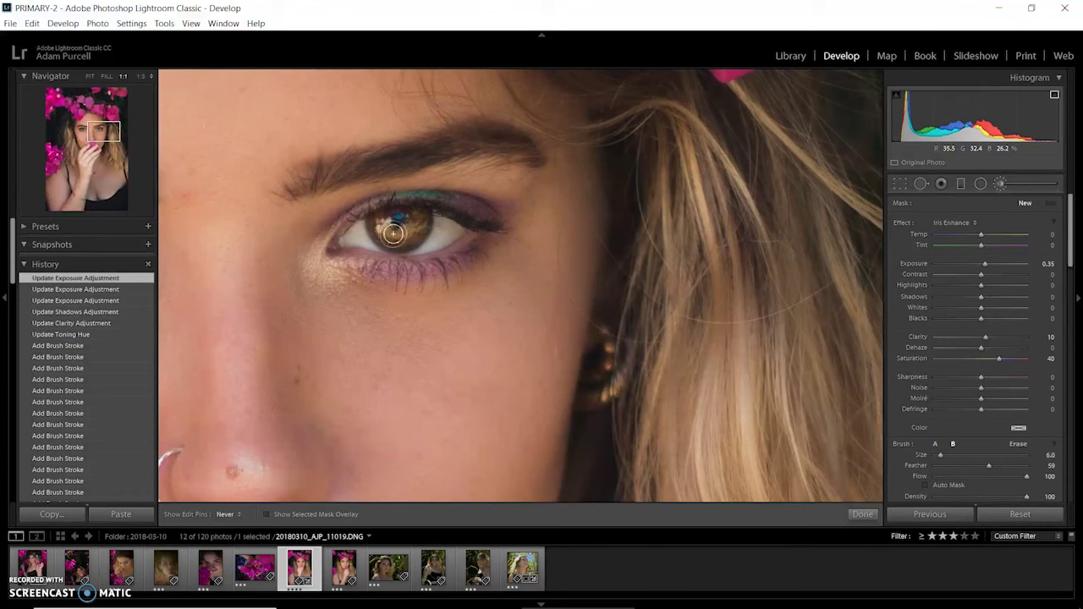
left_click(405, 233)
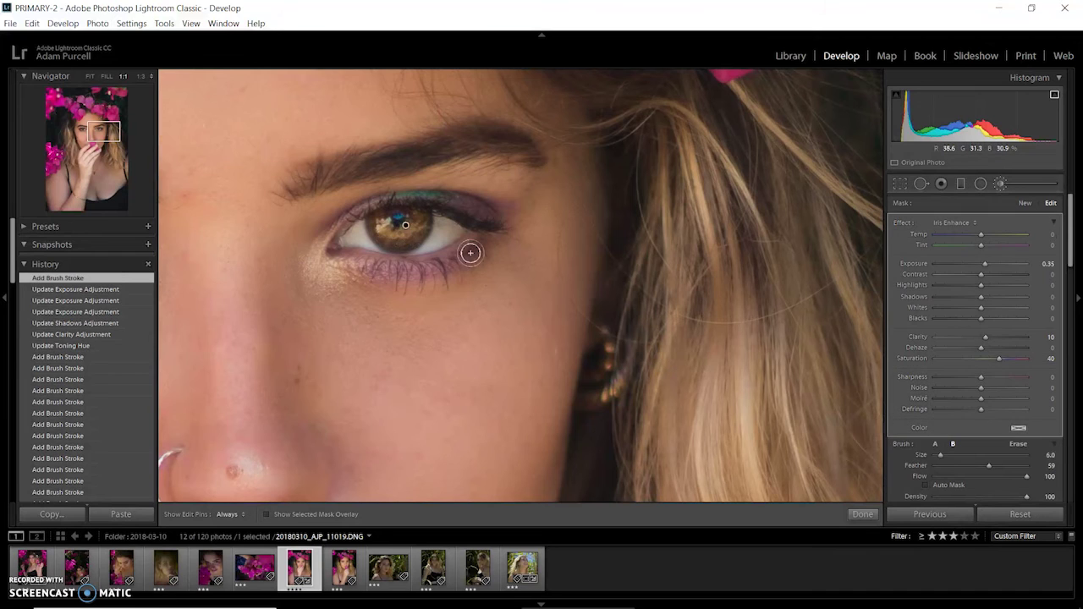
Set the iris mask's Saturation to 19 and paint the iris of the other eye with the same mask.
left_click(999, 359)
left_click_drag(938, 358, 990, 357)
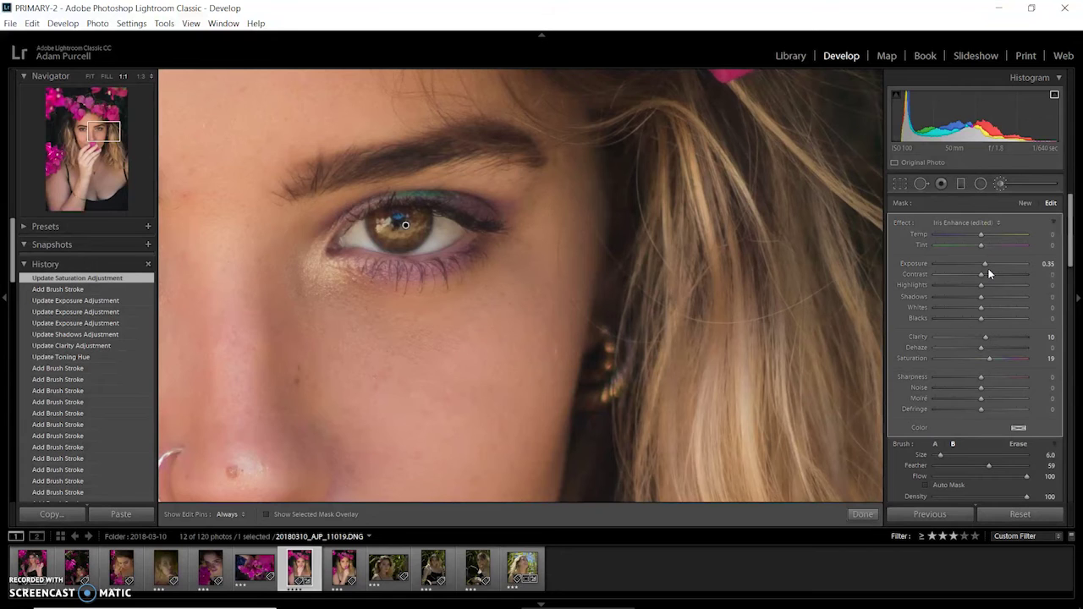
left_click_drag(435, 317, 853, 329)
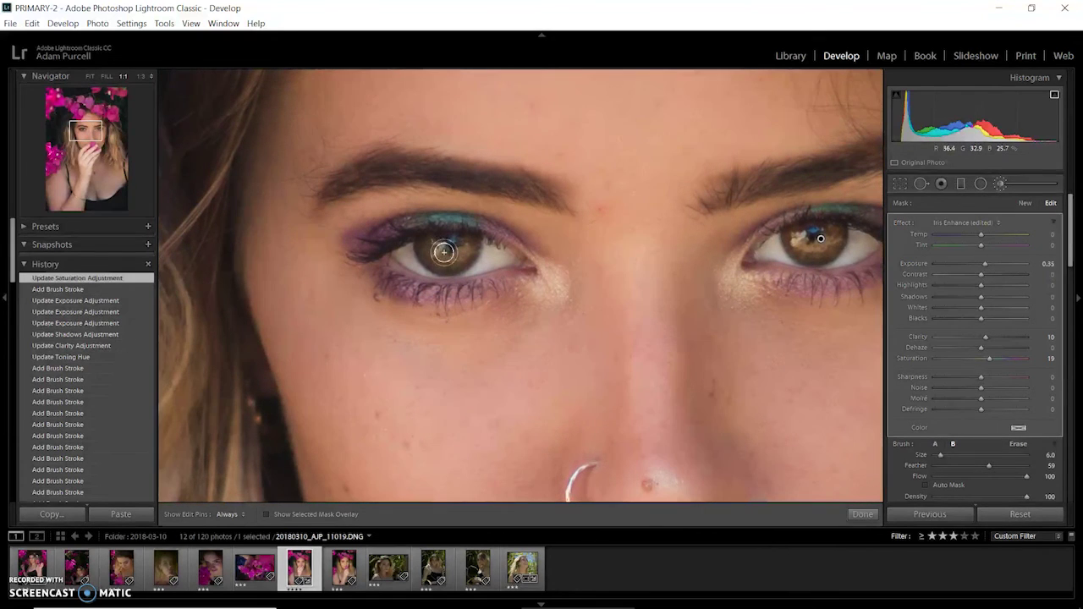
key("h")
mouse_move(452, 251)
left_mouse_down()
mouse_move(424, 248)
mouse_move(440, 262)
mouse_move(467, 257)
mouse_move(460, 245)
mouse_move(470, 244)
mouse_move(444, 259)
mouse_move(422, 241)
mouse_move(465, 246)
left_mouse_up()
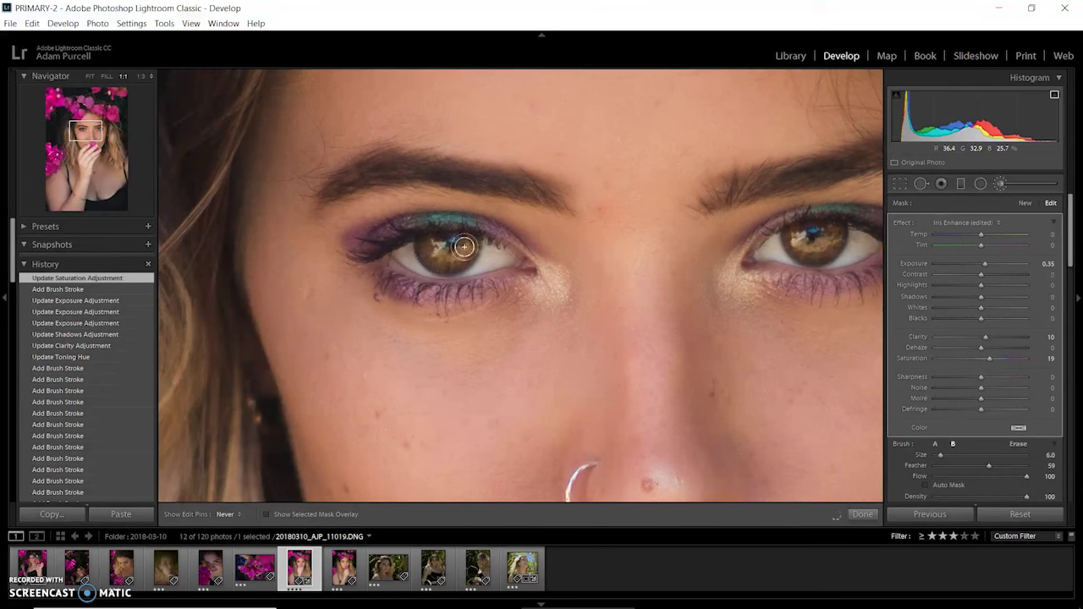
key("h")
Compare the face with and without the brush adjustments, and check the whole photo against its before version.
key("z")
scroll(895, 471, "down", 2)
left_click(895, 472)
left_click(895, 471)
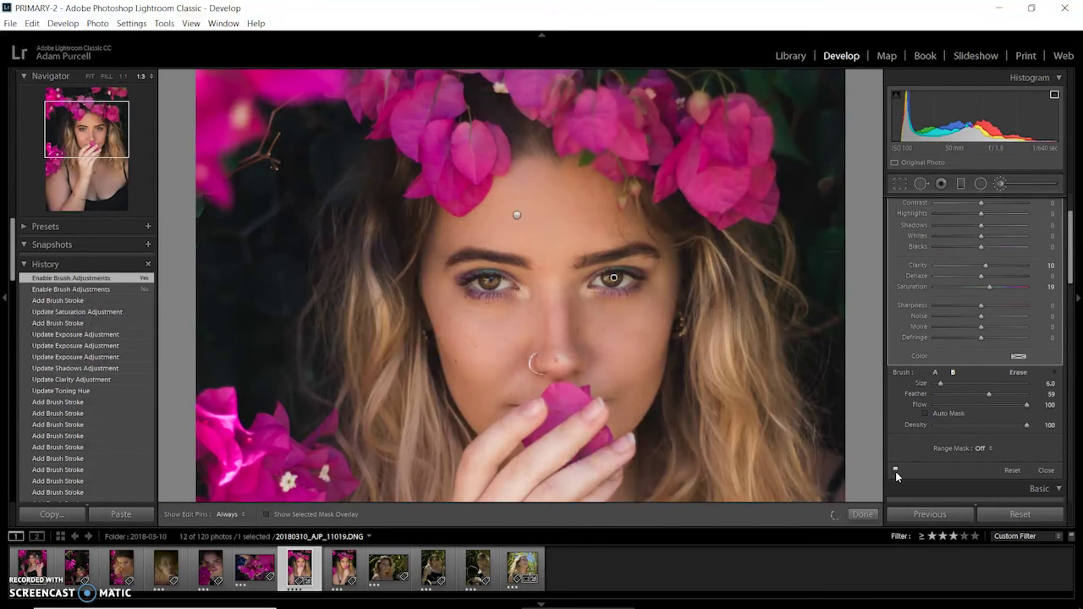
left_click(895, 472)
left_click(895, 471)
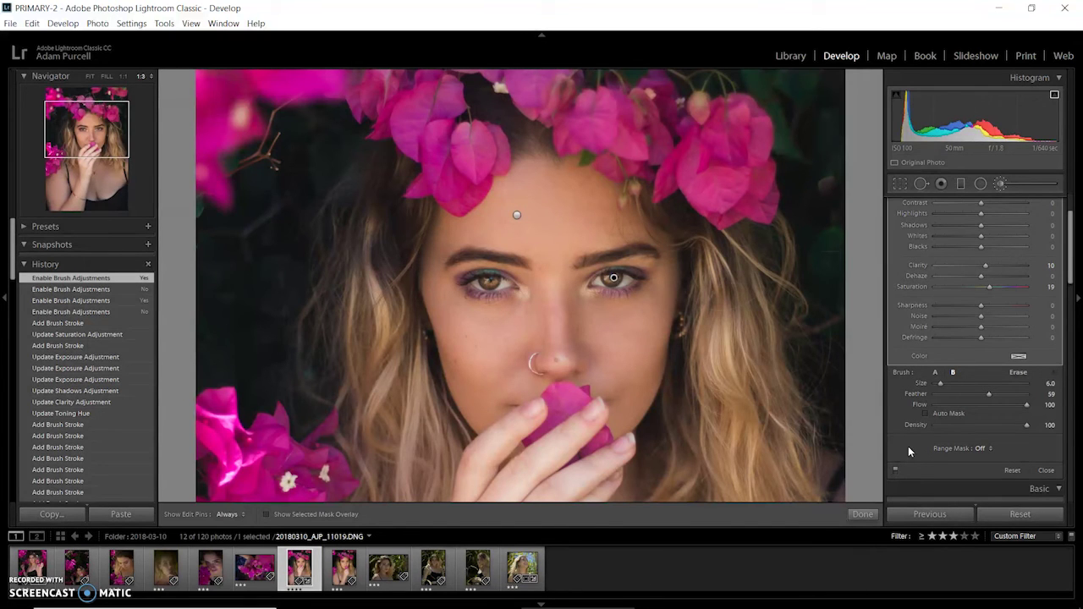
key("ctrl+equal")
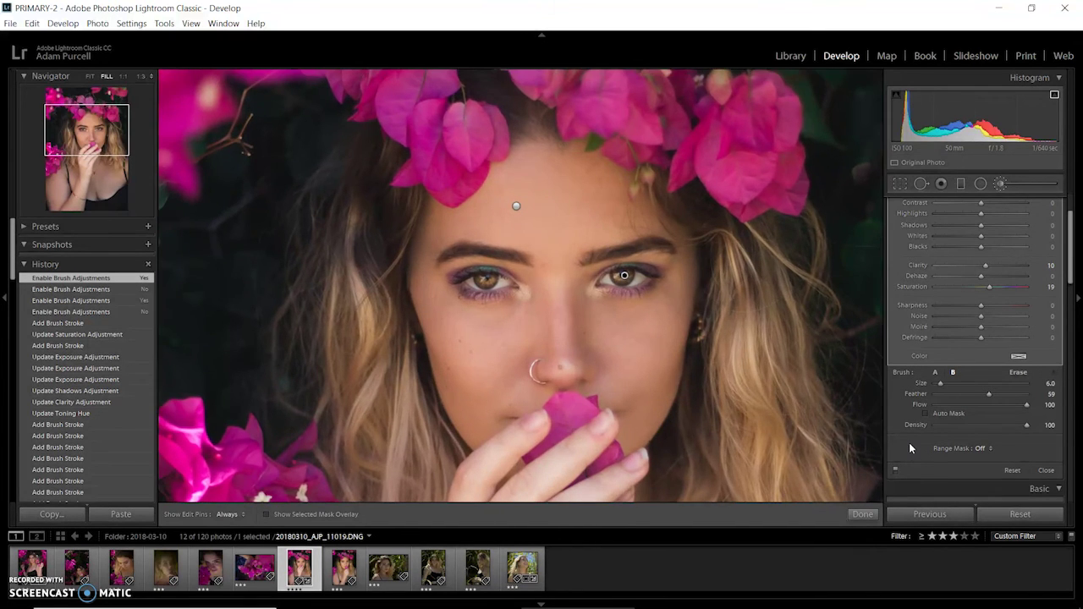
key("ctrl+minus")
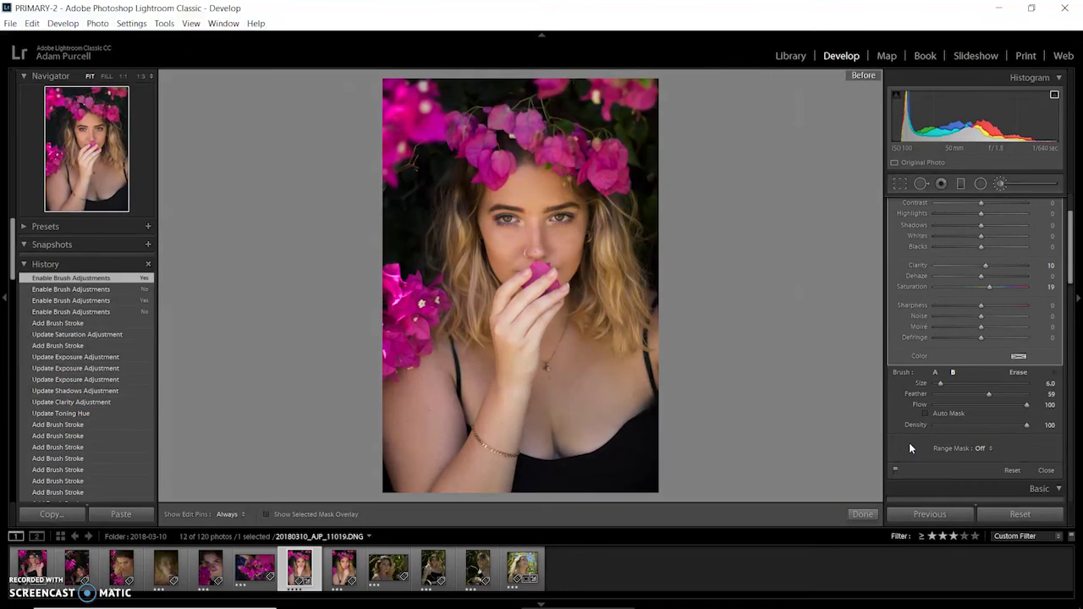
key("backslash")
Close the adjustment brush, crop the photo to the 4 x 5 / 8 x 10 aspect, and shift the image slightly upward within the frame.
left_click(1014, 187)
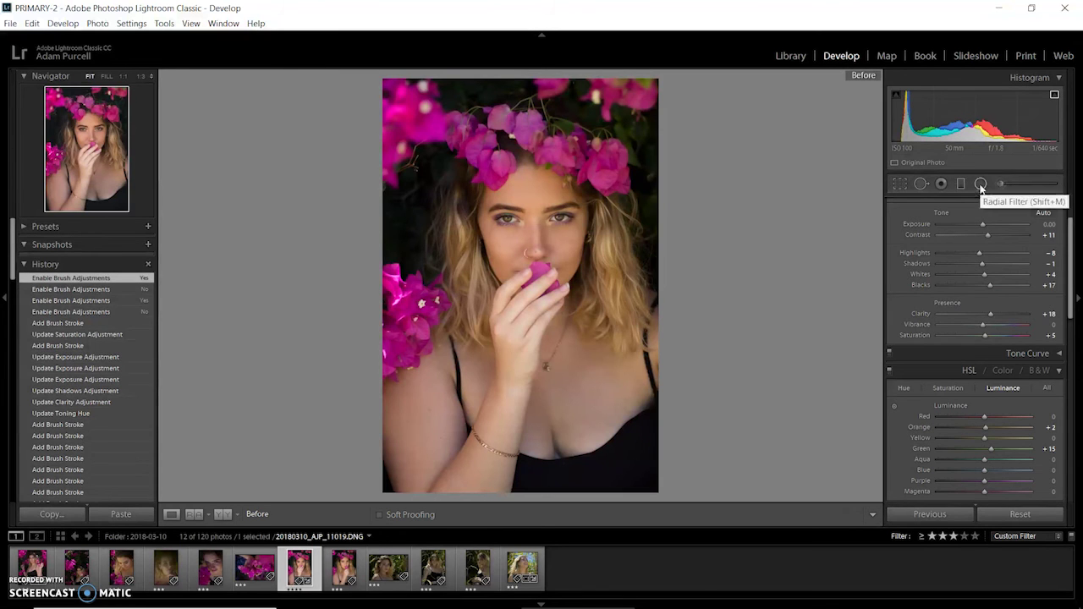
left_click(900, 186)
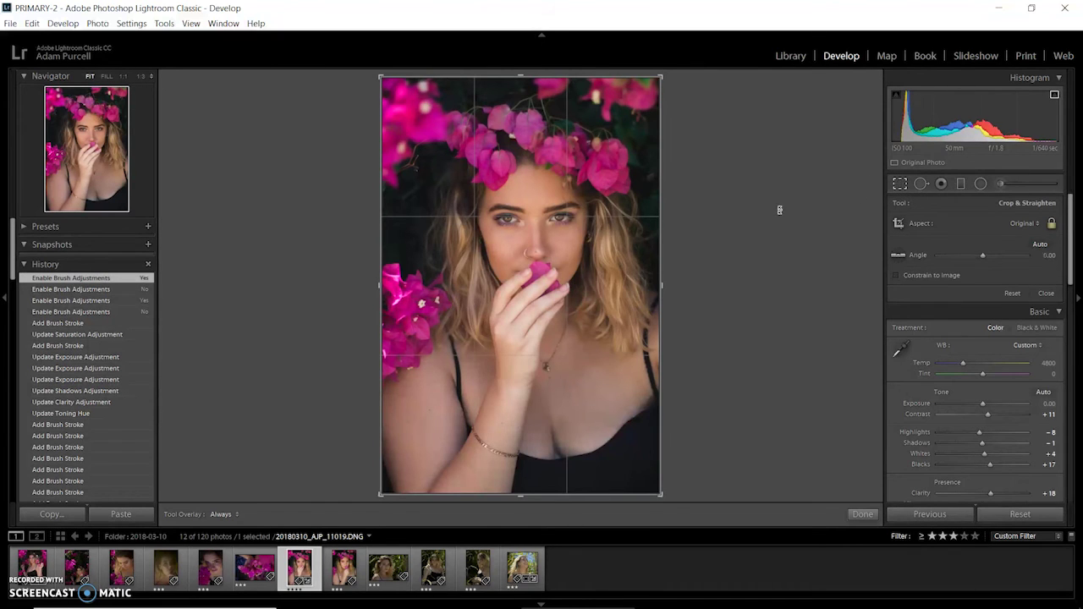
left_click(1027, 225)
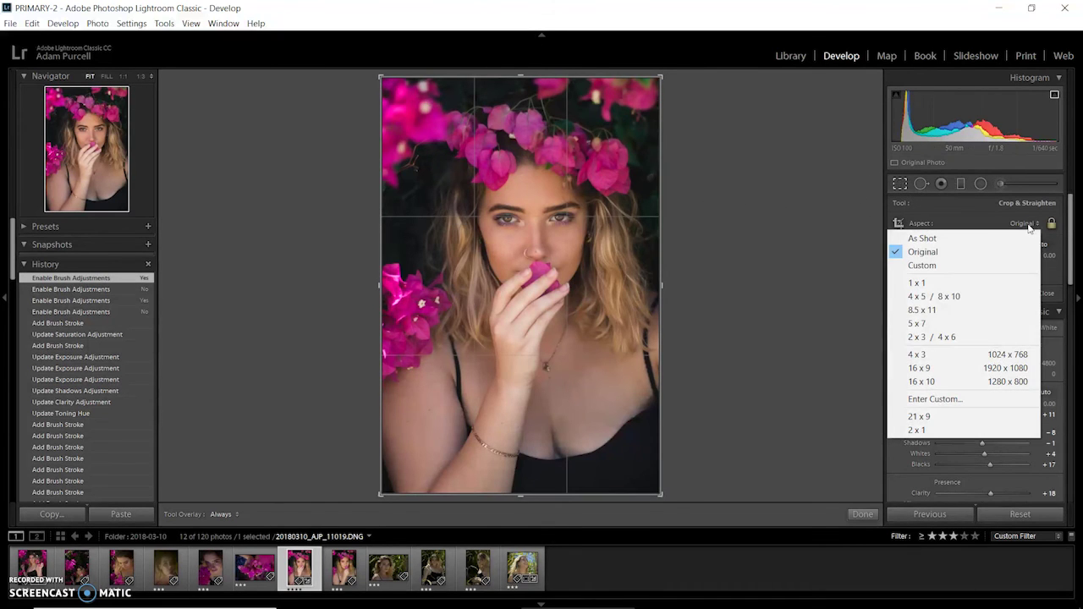
left_click(996, 296)
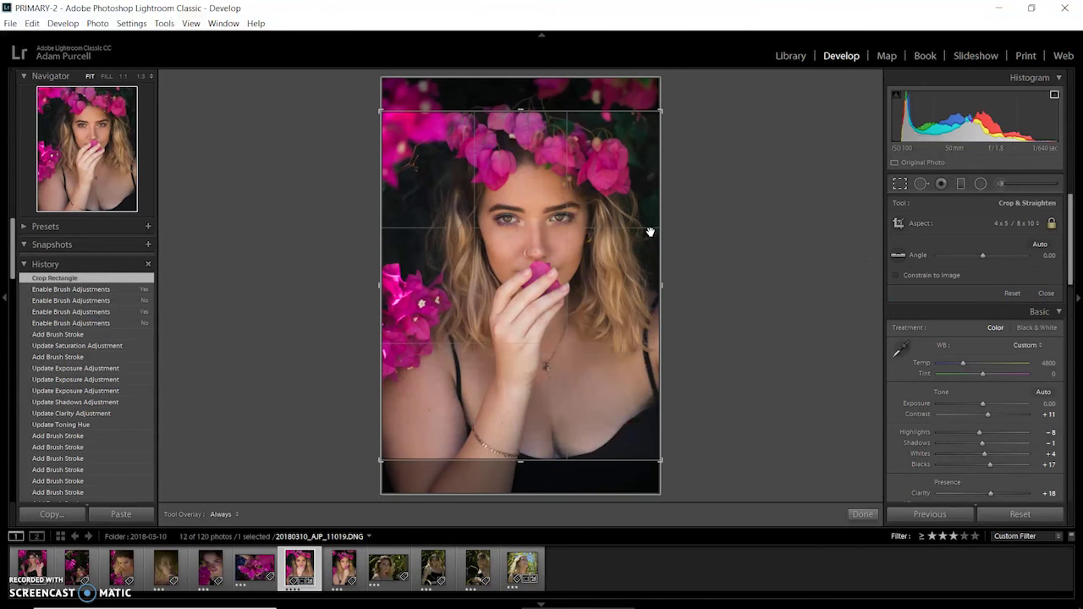
left_click_drag(555, 250, 584, 257)
left_click_drag(585, 258, 586, 256)
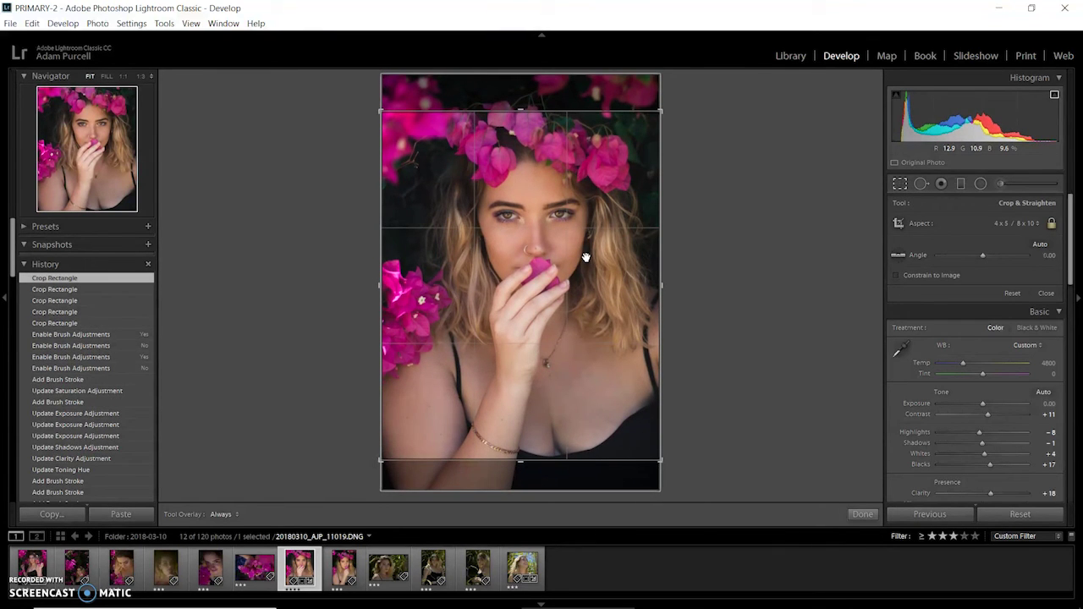
left_click_drag(585, 257, 582, 258)
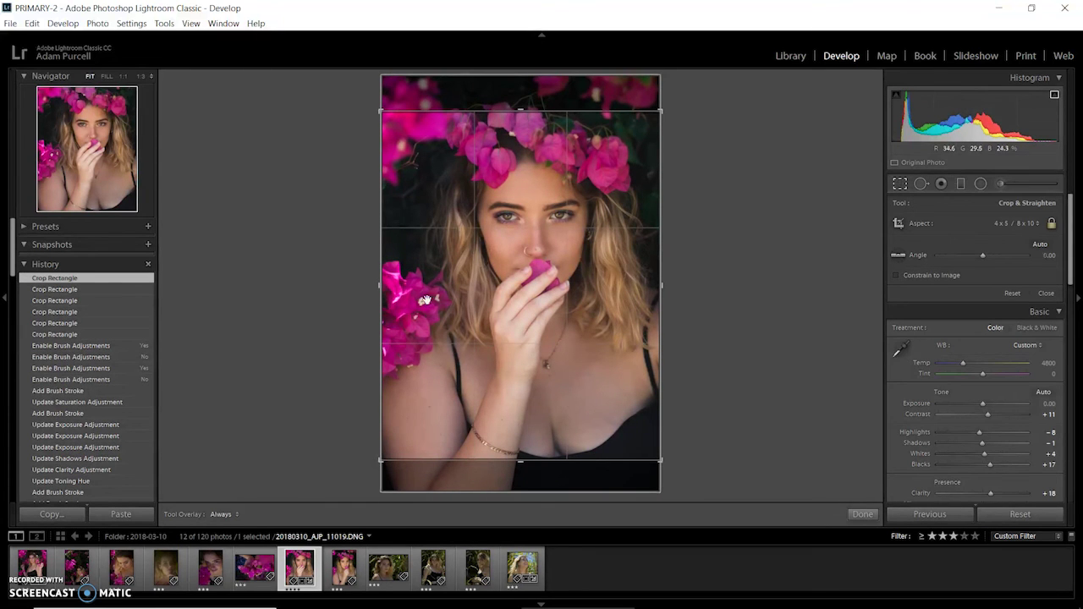
Tighten the crop slightly from the sides at the same aspect and apply it.
left_click_drag(381, 287, 333, 285)
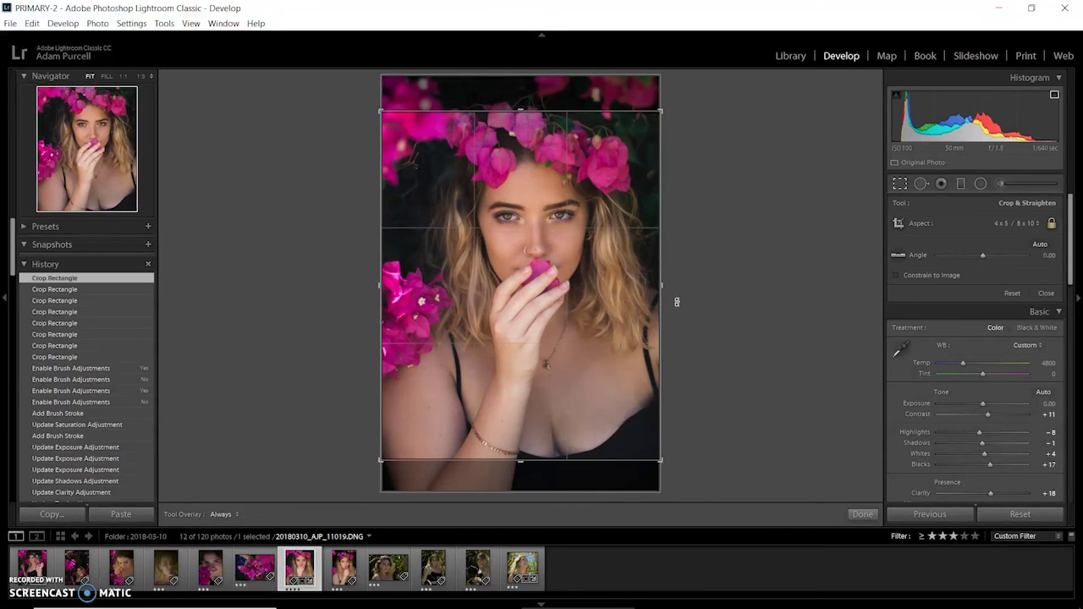
left_click_drag(659, 279, 610, 292)
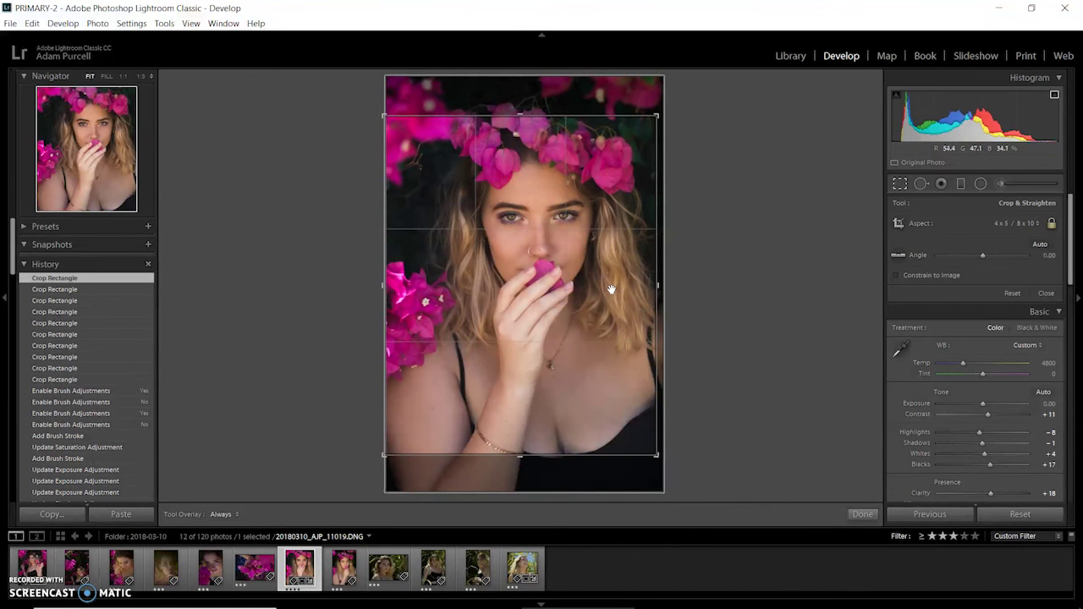
key("Return")
Compare the cropped portrait with its before version.
key("backslash")
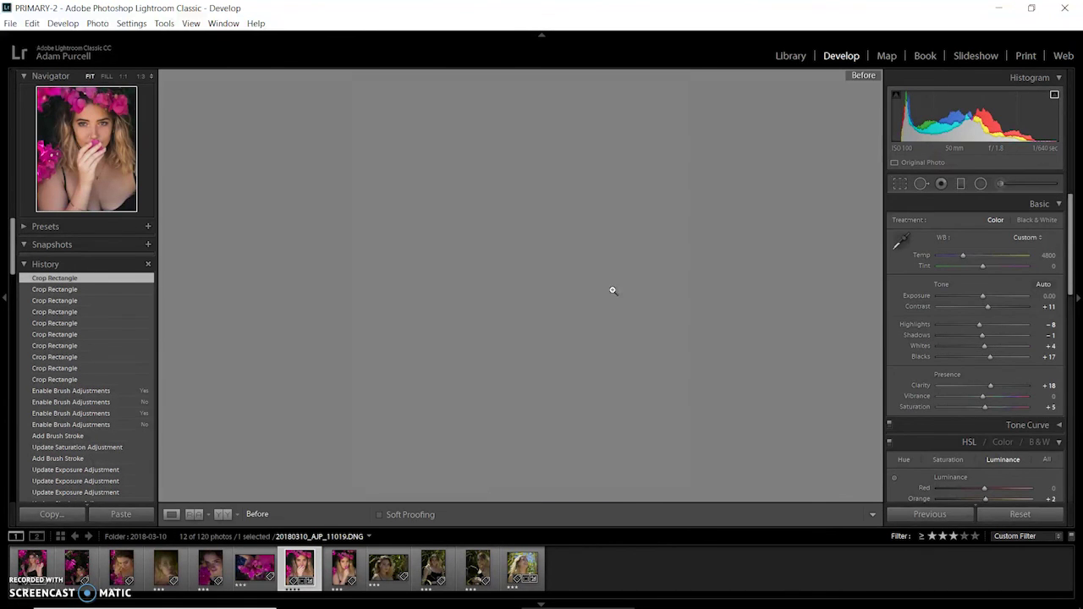
key("backslash")
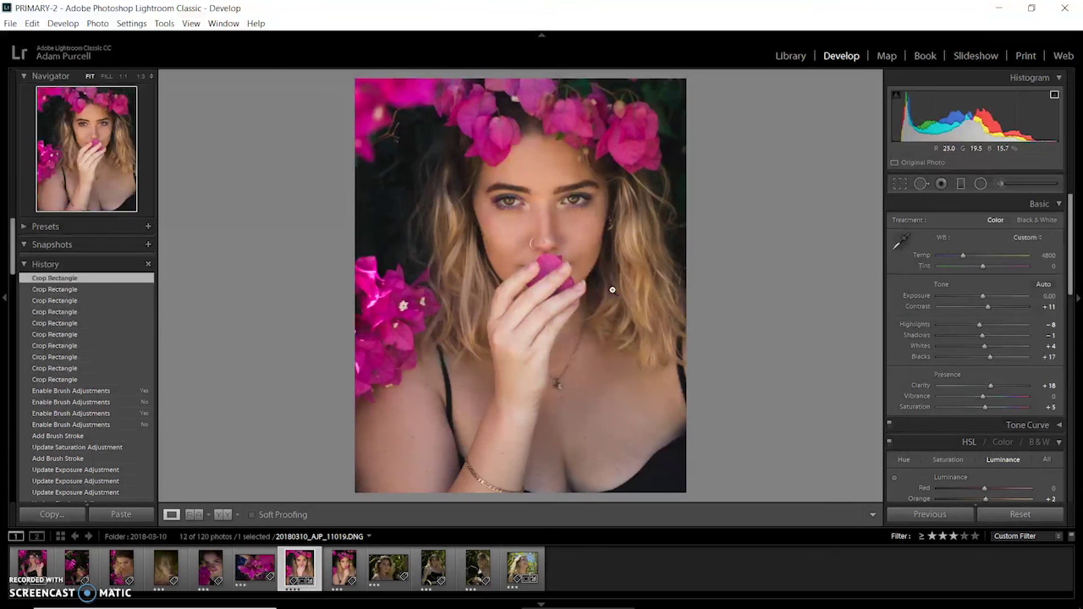
key("backslash")
key("backslash")
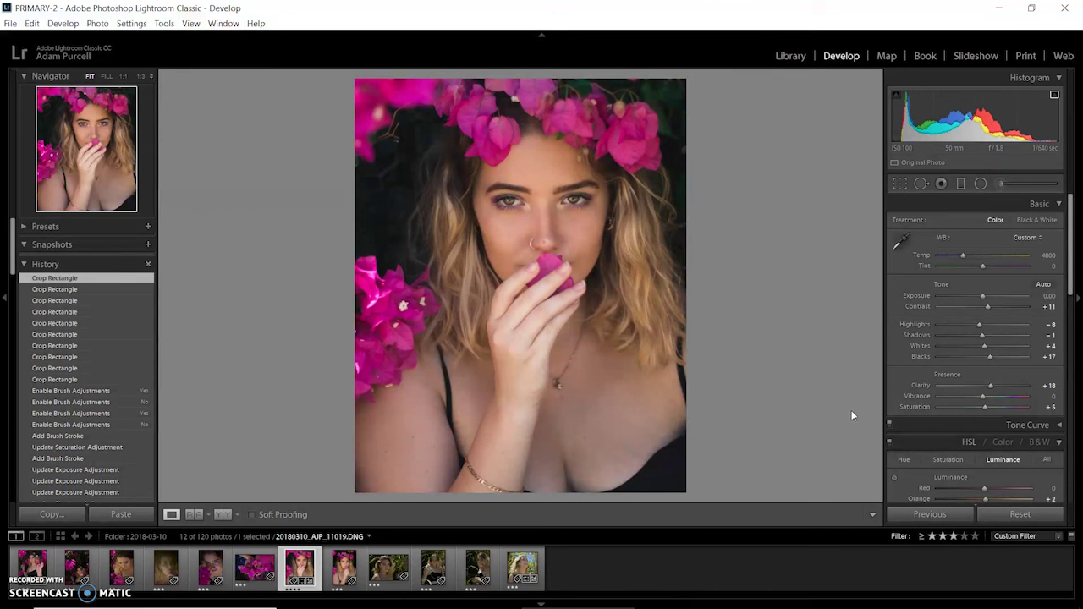
Raise the photo's Whites to +16 and compare the result with the before version.
left_click_drag(1048, 129, 1071, 127)
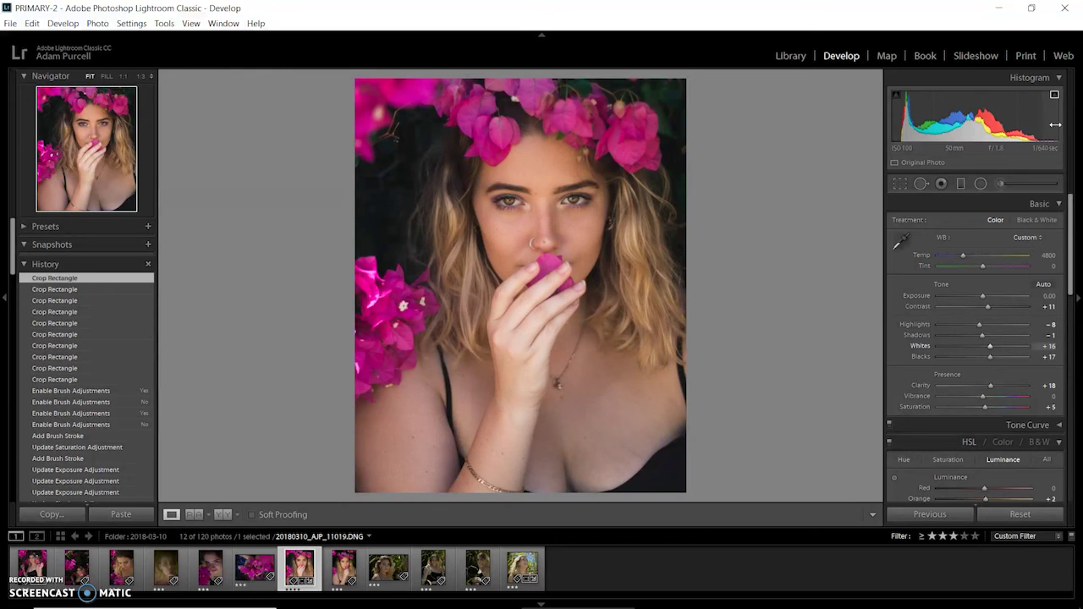
key("backslash")
key("backslash")
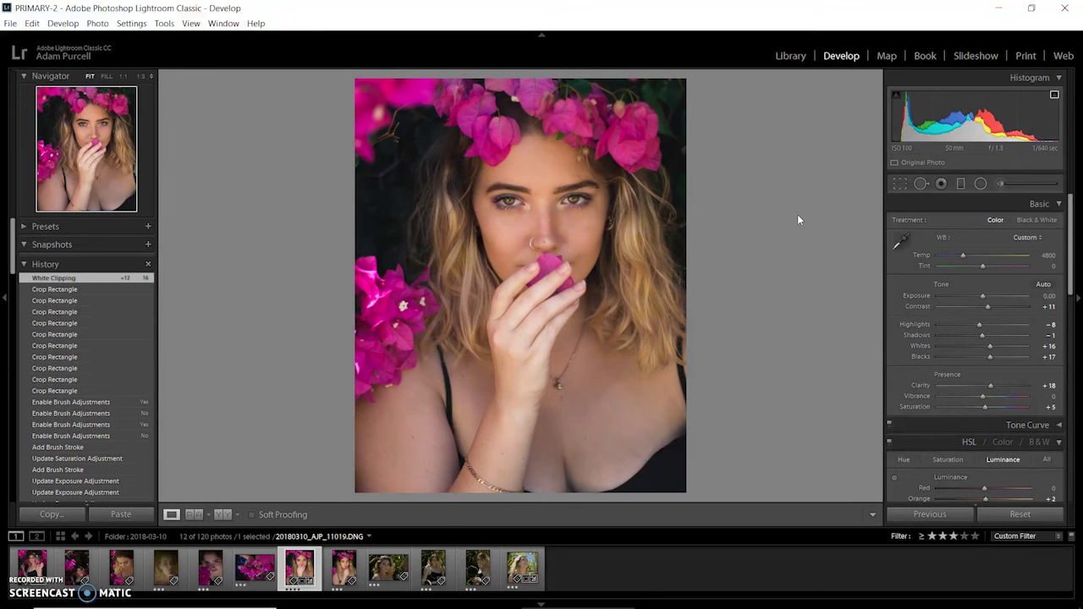
Set the Post-Crop Vignetting Amount to -5 and compare the finished portrait with its before version.
left_click_drag(1072, 269, 1068, 414)
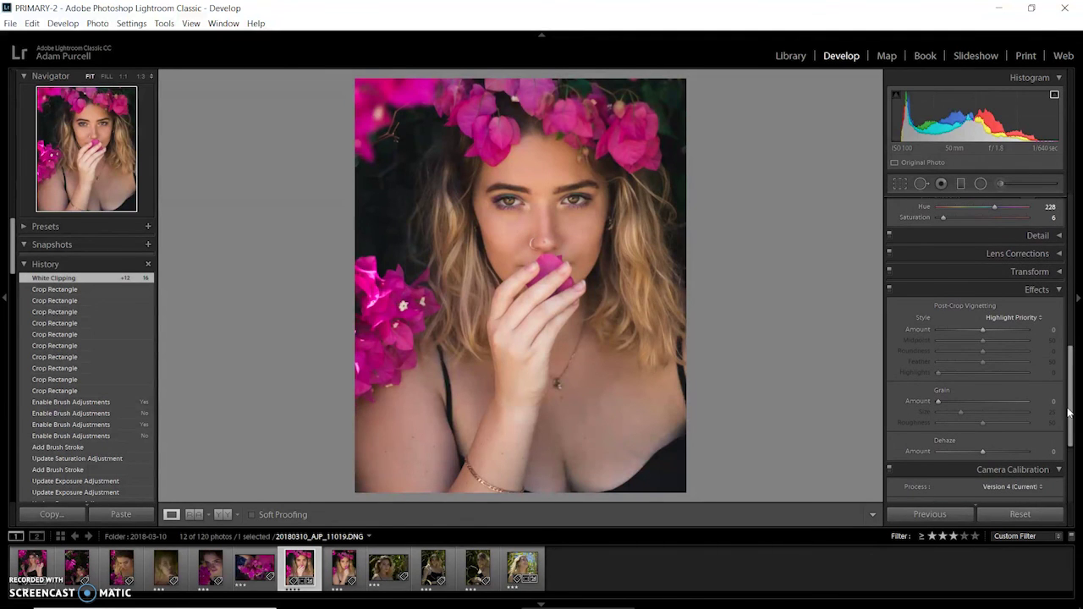
left_click_drag(1033, 333, 1033, 333)
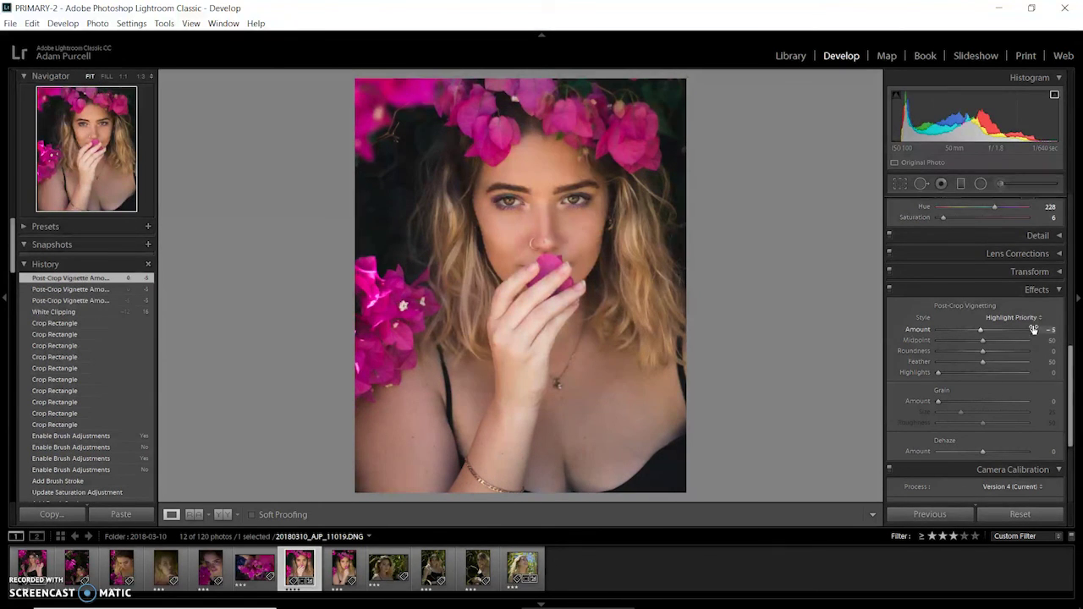
left_click(928, 291)
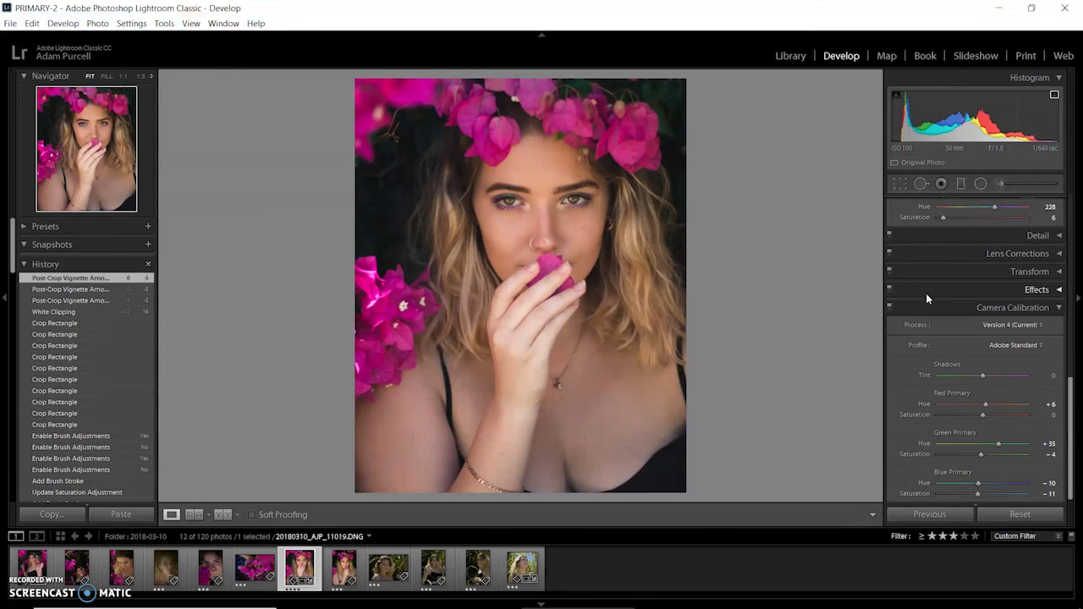
key("backslash")
key("backslash")
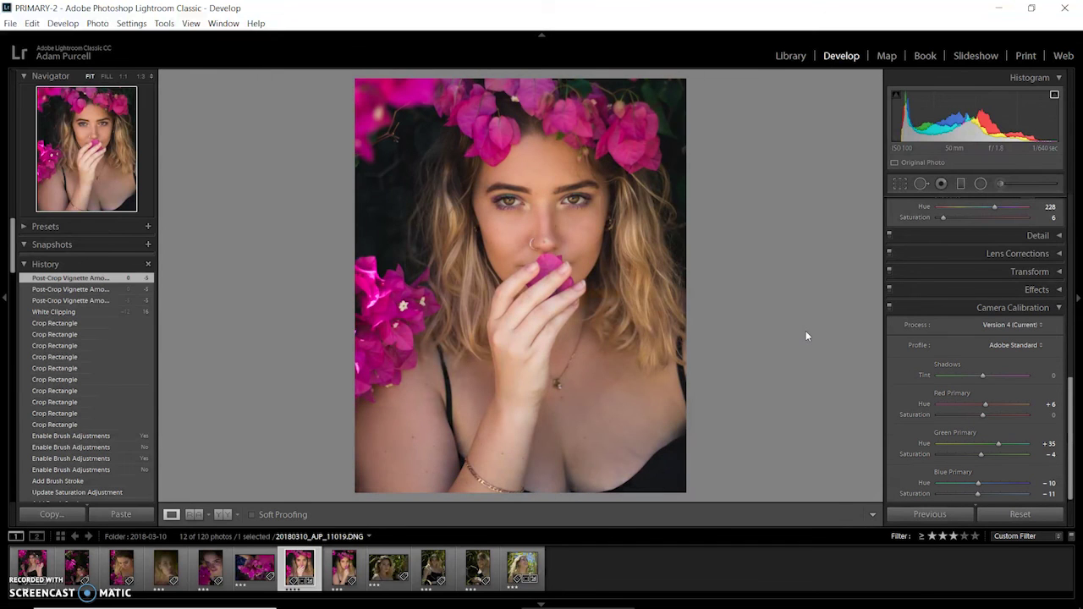